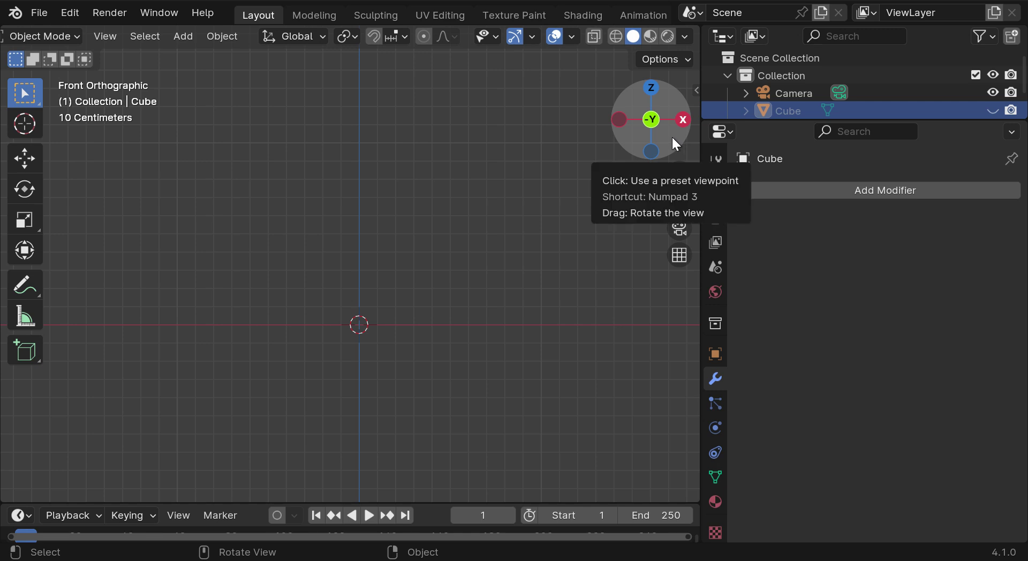
Step: Add a cube mesh at the 3D cursor and frame it in the front orthographic view
{"action": "mouse_move", "coordinate": [671, 136]}
{"action": "left_mouse_down"}
{"action": "mouse_move", "coordinate": [653, 123]}
{"action": "mouse_move", "coordinate": [637, 128]}
{"action": "mouse_move", "coordinate": [664, 138]}
{"action": "left_mouse_up"}
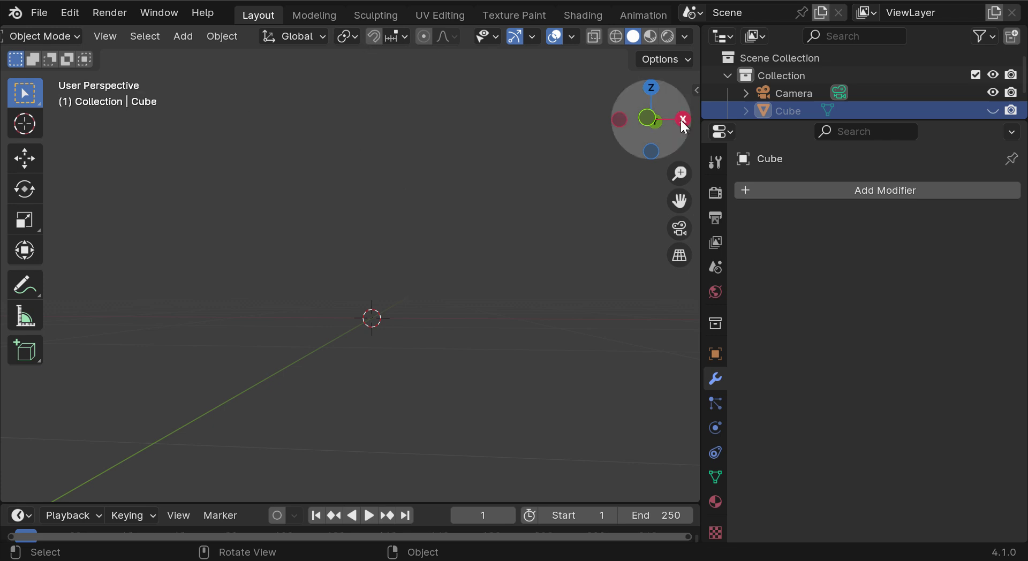
{"action": "left_click", "coordinate": [654, 122]}
{"action": "left_click", "coordinate": [654, 123]}
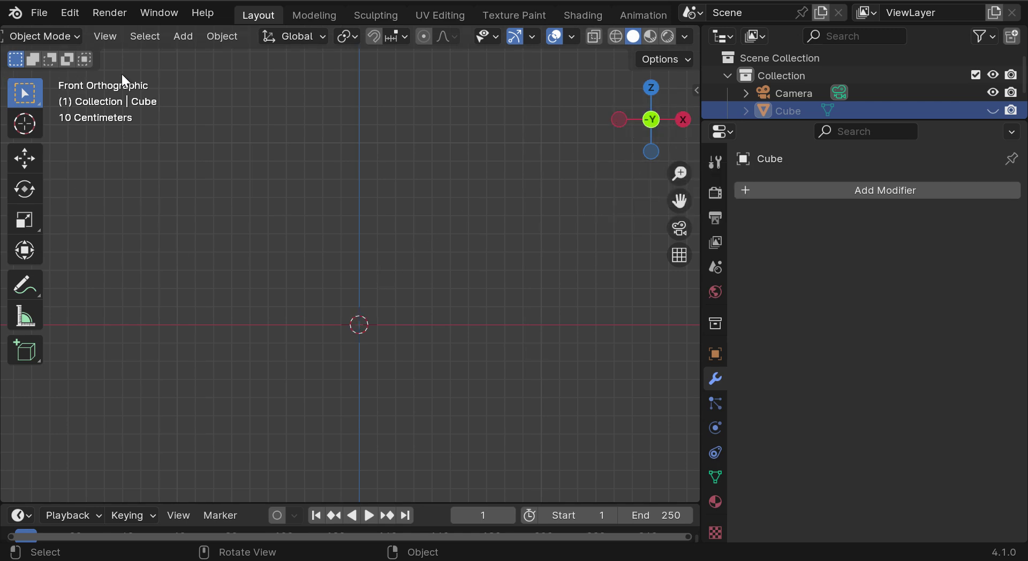
{"action": "middle_click_drag", "start_coordinate": [385, 307], "coordinate": [383, 305], "text": "shift"}
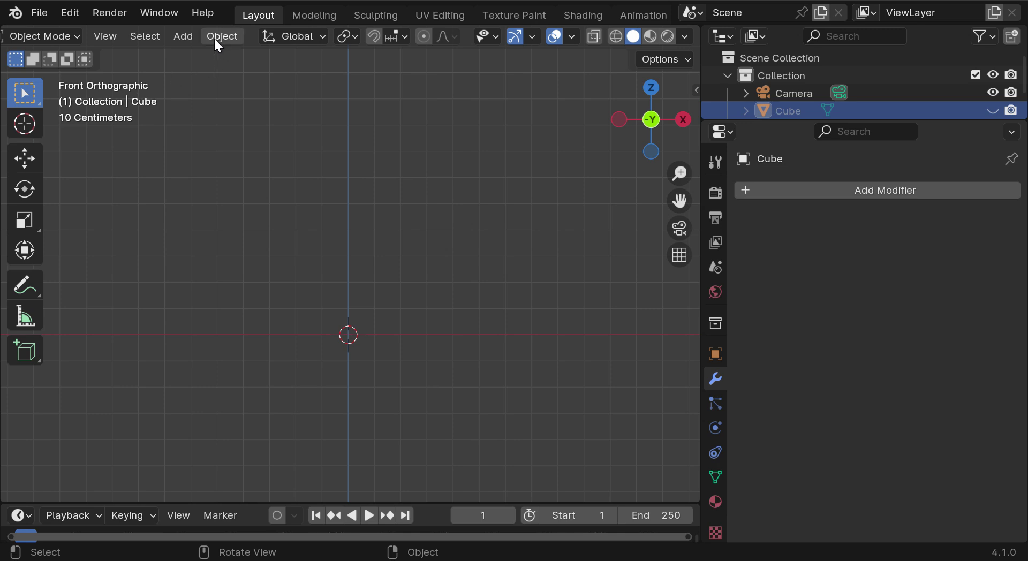
{"action": "left_click", "coordinate": [191, 37]}
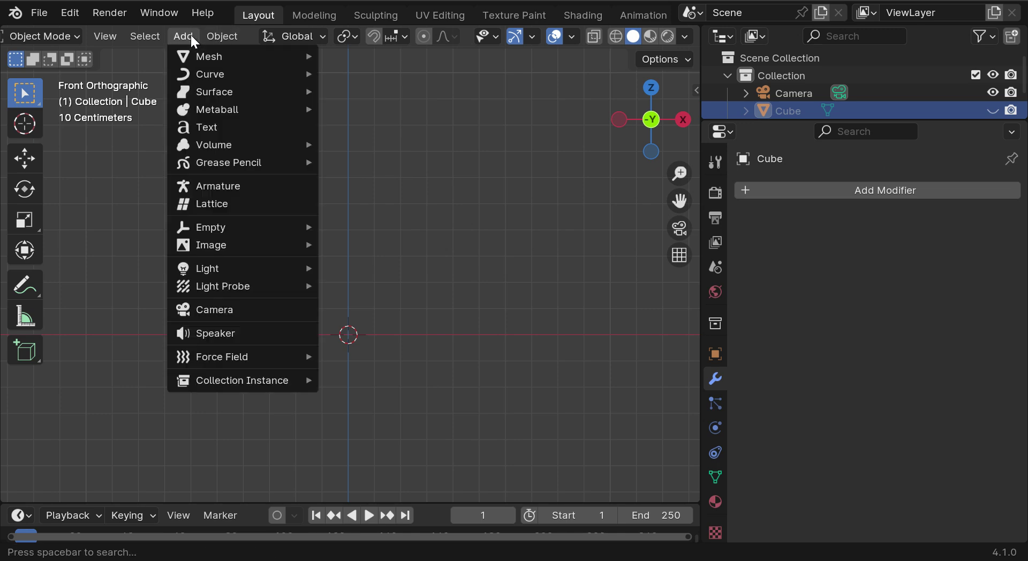
{"action": "mouse_move", "coordinate": [224, 58]}
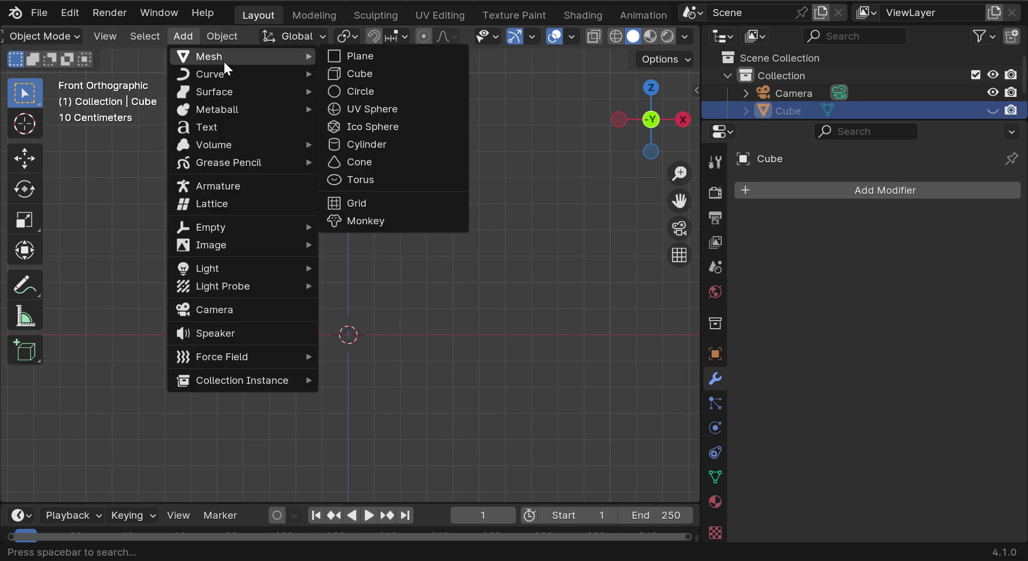
{"action": "left_click", "coordinate": [366, 74]}
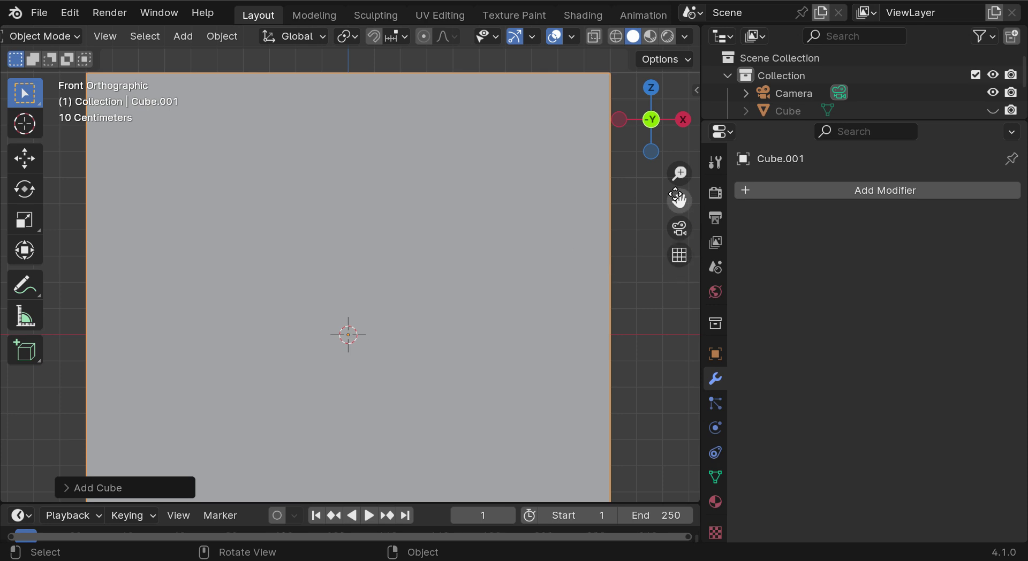
{"action": "left_click_drag", "start_coordinate": [679, 202], "coordinate": [708, 193]}
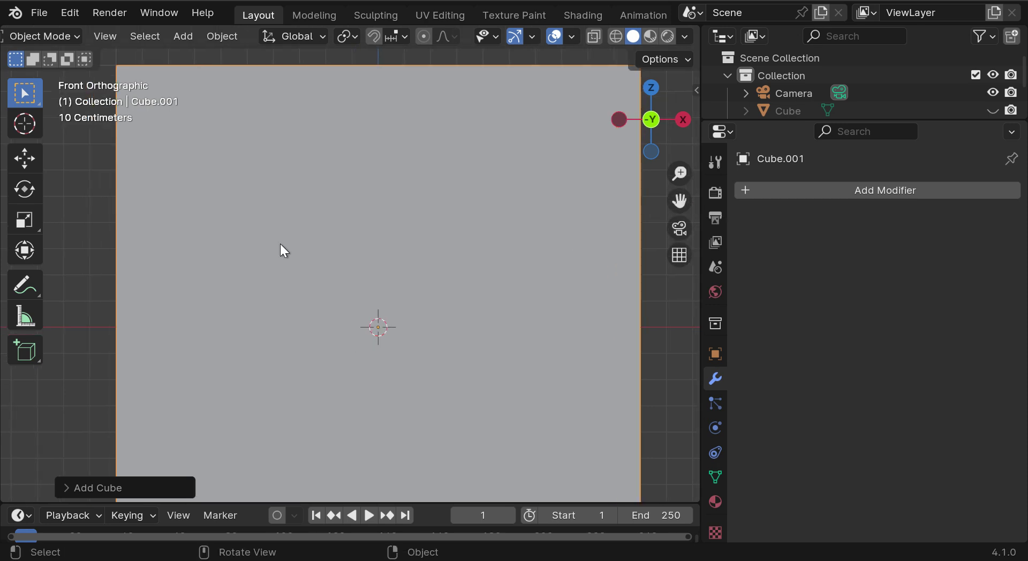
{"action": "scroll", "coordinate": [325, 255], "scroll_direction": "down", "scroll_amount": 3}
{"action": "scroll", "coordinate": [325, 256], "scroll_direction": "up", "scroll_amount": 1}
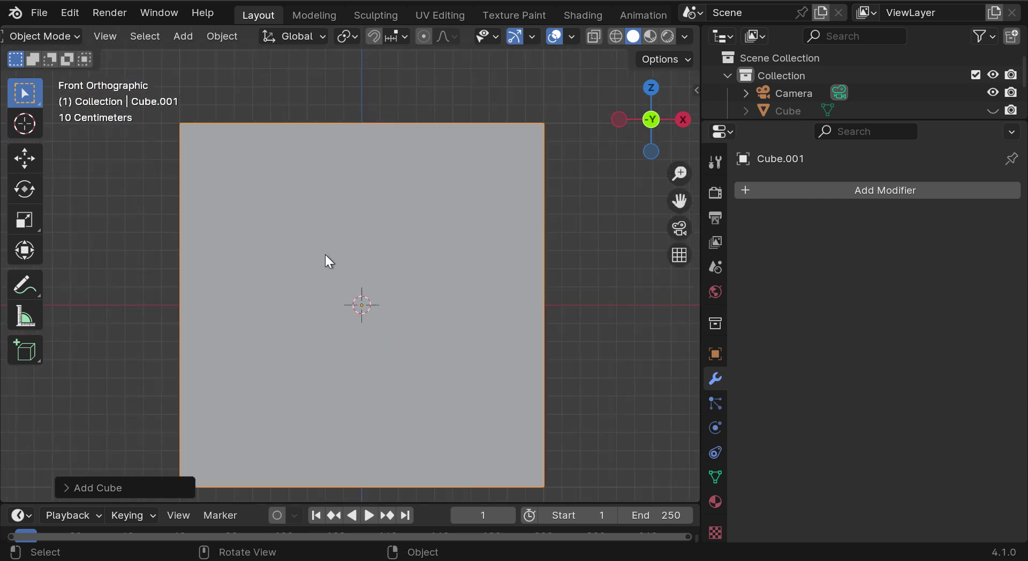
{"action": "left_click", "coordinate": [444, 267]}
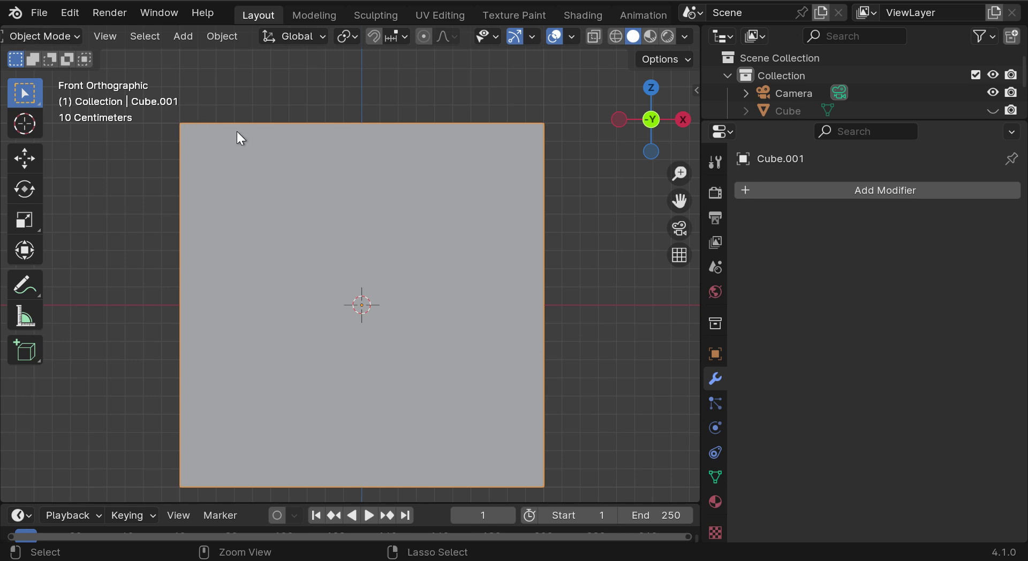
Step: Add a Catmull-Clark Subdivision modifier with viewport level 2 to the new cube and apply it
{"action": "key", "text": "ctrl+2"}
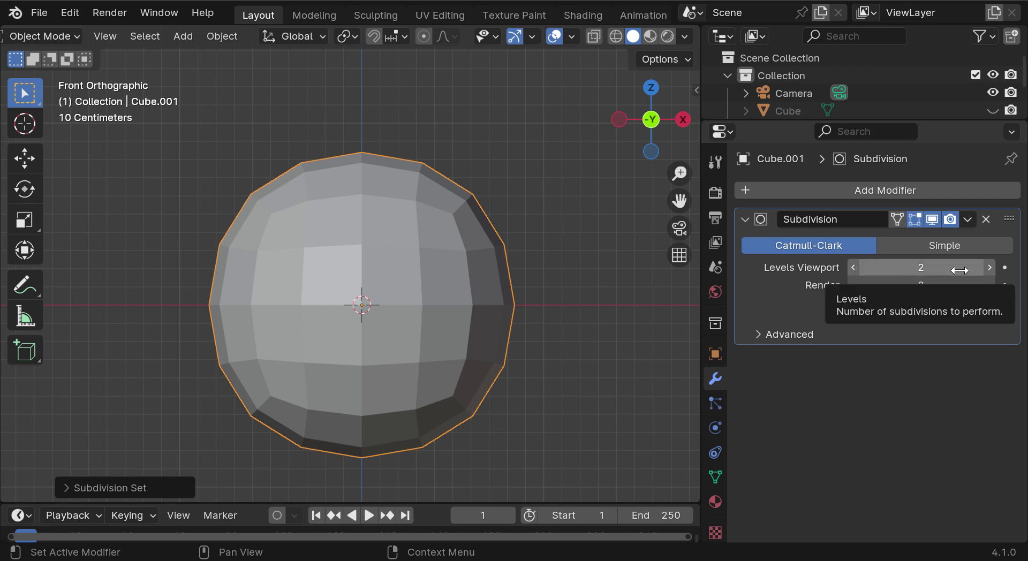
{"action": "left_click", "coordinate": [988, 267]}
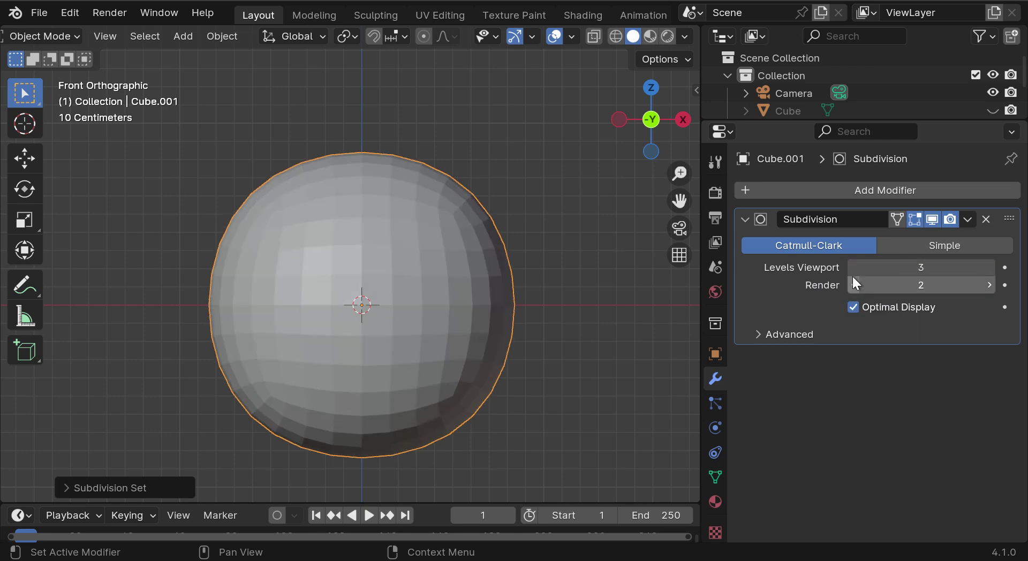
{"action": "left_click", "coordinate": [852, 266]}
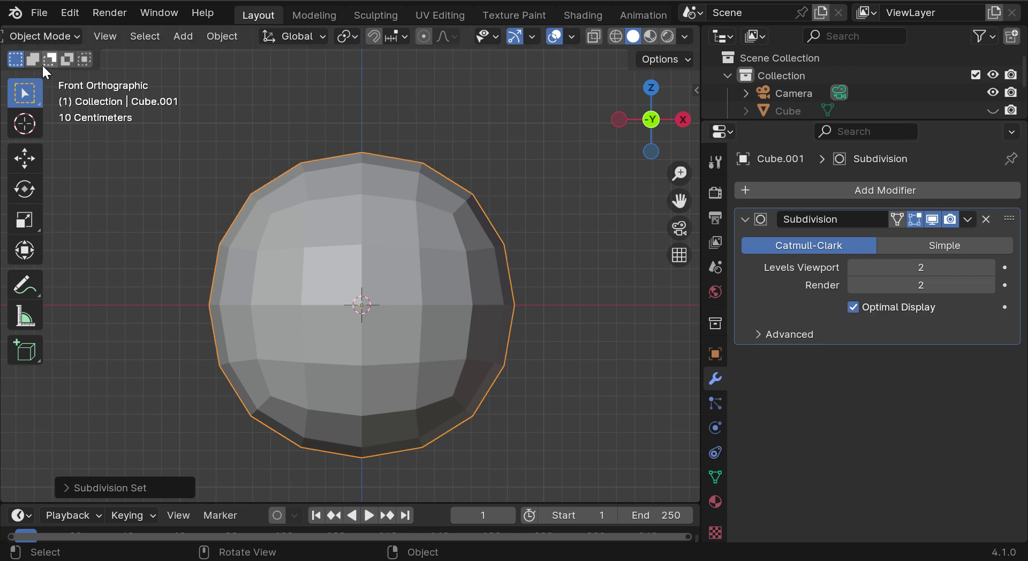
{"action": "left_click", "coordinate": [966, 220]}
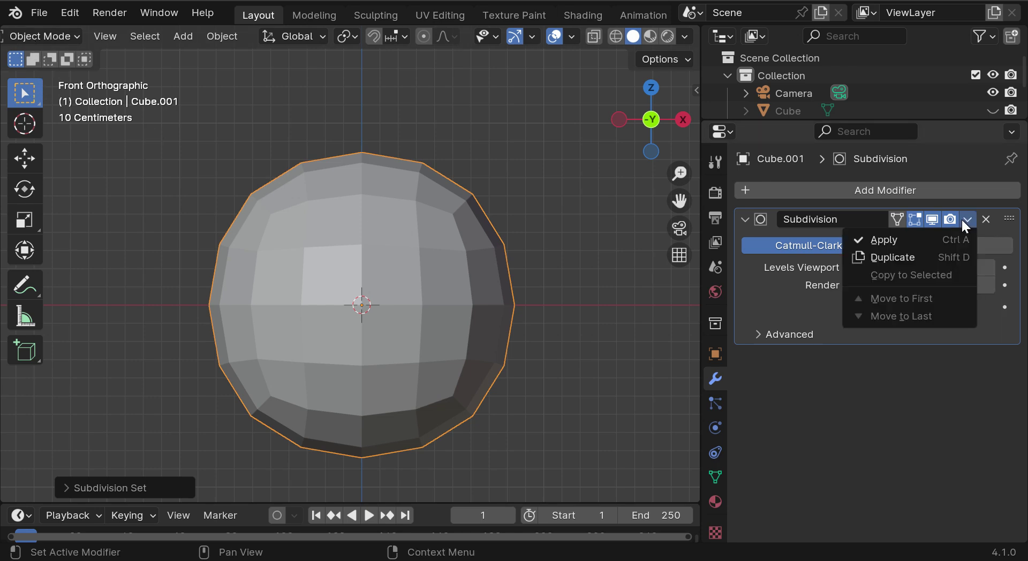
{"action": "left_click", "coordinate": [877, 239]}
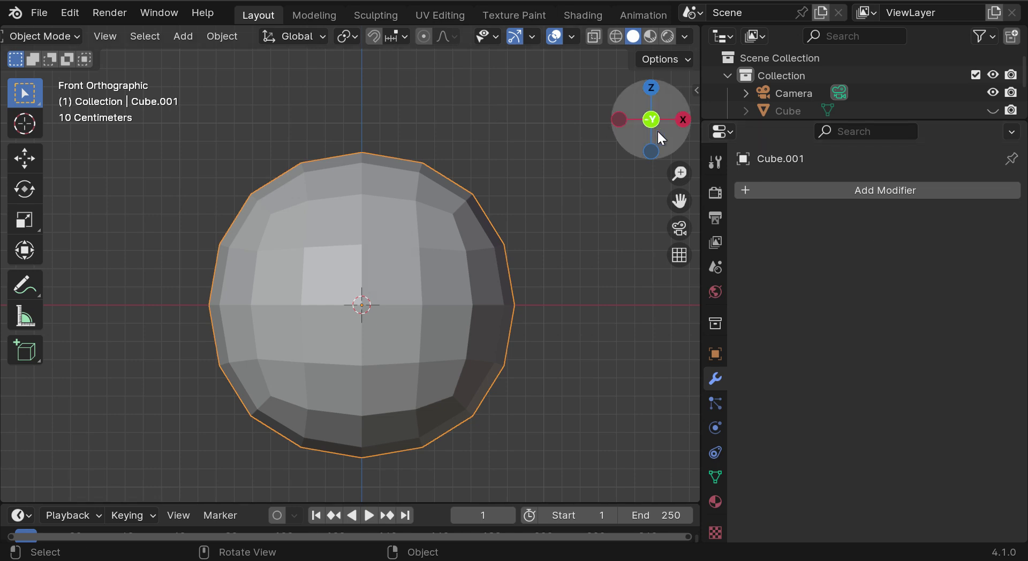
Step: Enter Edit Mode on the rounded cube and deselect all of its faces
{"action": "left_click_drag", "start_coordinate": [656, 129], "coordinate": [207, 139]}
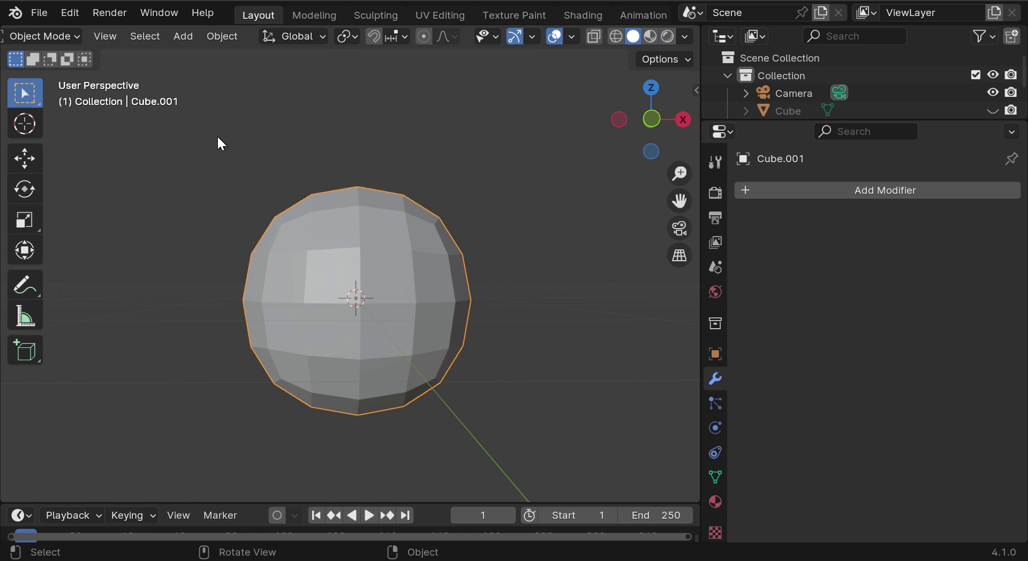
{"action": "left_click", "coordinate": [40, 37]}
{"action": "key", "text": "Tab"}
{"action": "left_click_drag", "start_coordinate": [657, 129], "coordinate": [619, 159]}
{"action": "left_click_drag", "start_coordinate": [680, 200], "coordinate": [688, 182]}
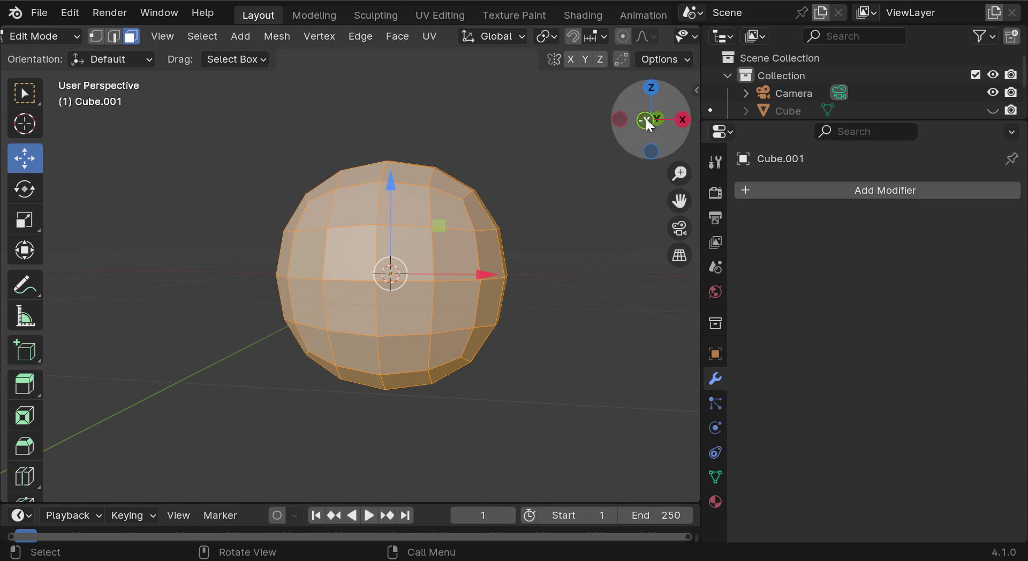
{"action": "mouse_move", "coordinate": [650, 118]}
{"action": "left_mouse_down"}
{"action": "mouse_move", "coordinate": [675, 121]}
{"action": "mouse_move", "coordinate": [652, 117]}
{"action": "mouse_move", "coordinate": [665, 130]}
{"action": "mouse_move", "coordinate": [658, 125]}
{"action": "left_mouse_up"}
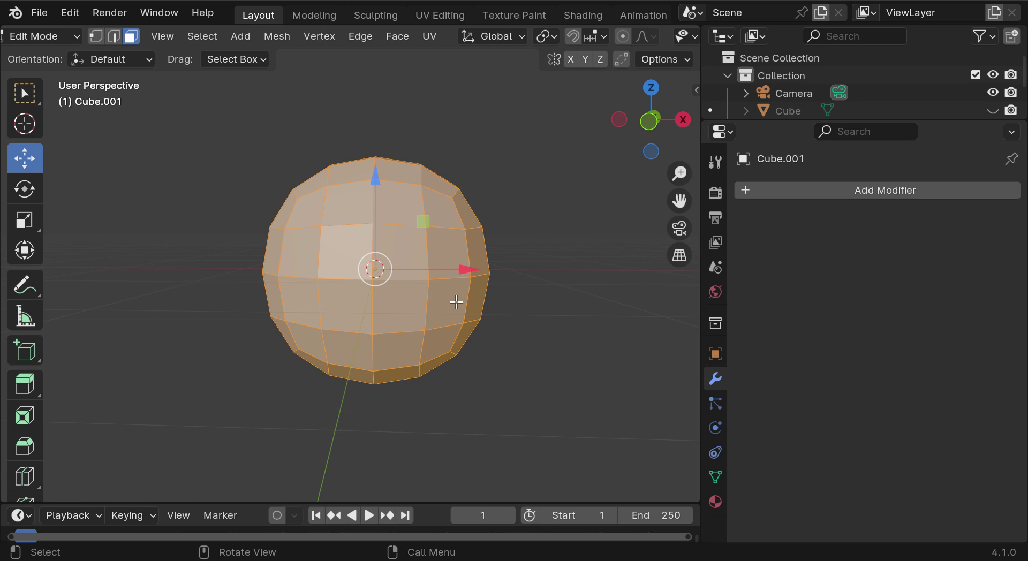
{"action": "left_click_drag", "start_coordinate": [658, 126], "coordinate": [639, 133]}
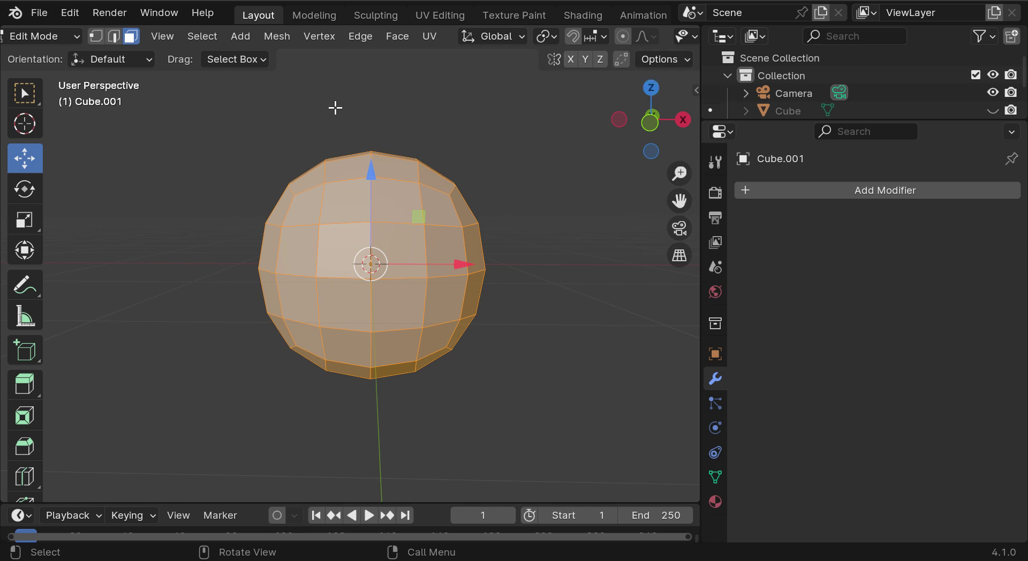
{"action": "left_click", "coordinate": [509, 144]}
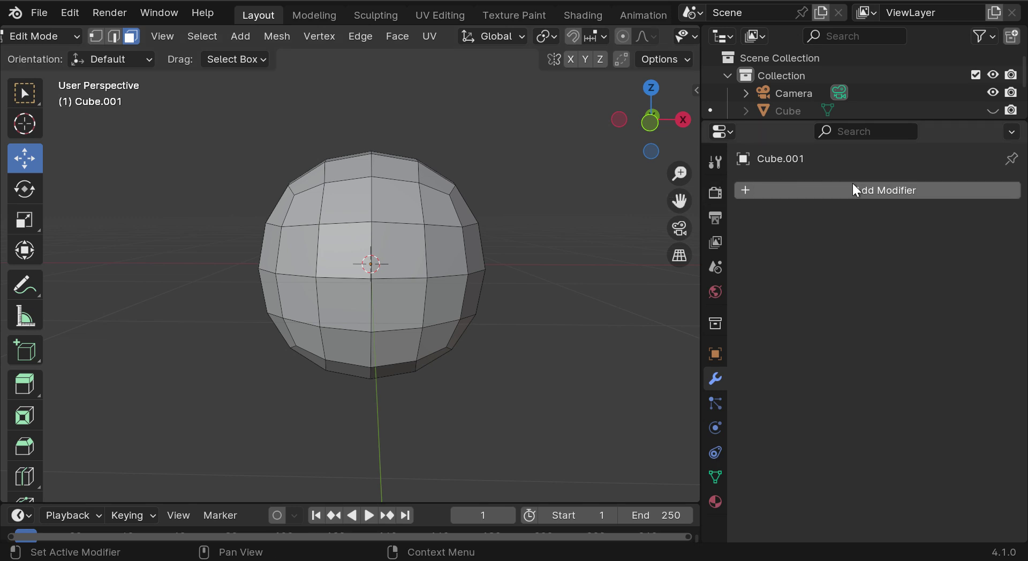
Step: Try moving a front face along X with X mirror symmetry enabled, undo the move, and turn the symmetry off
{"action": "left_click", "coordinate": [571, 60]}
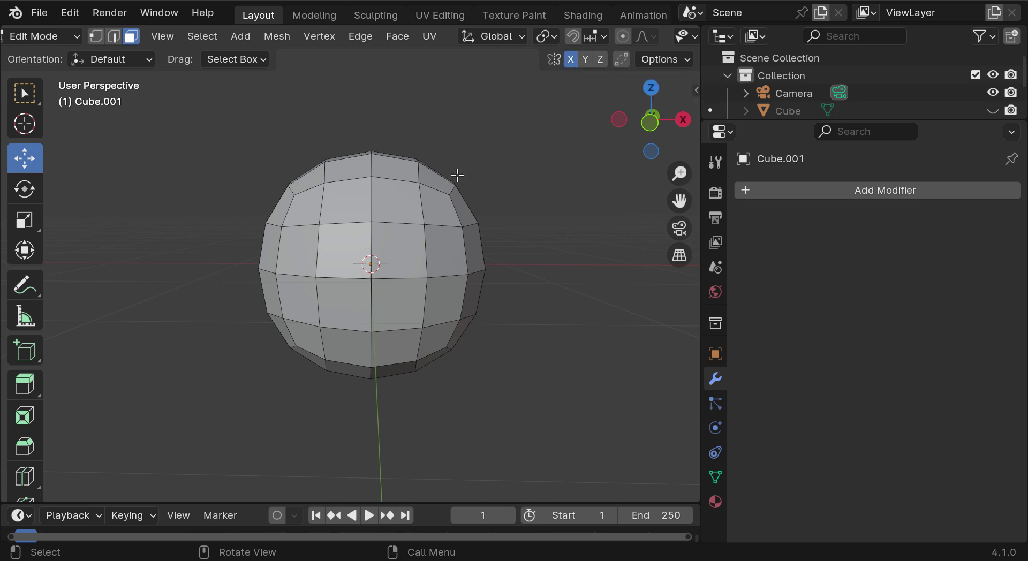
{"action": "left_click", "coordinate": [447, 256]}
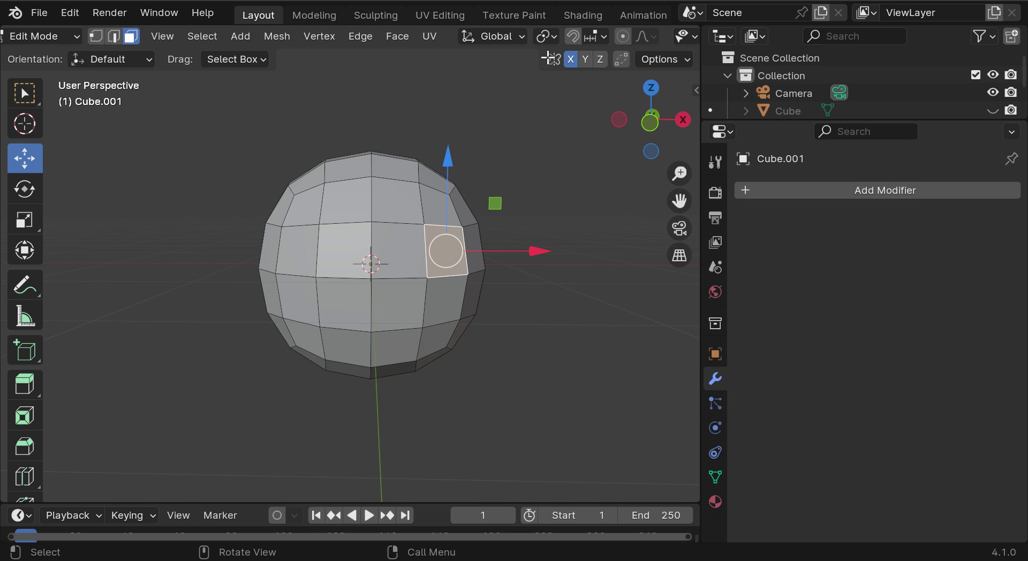
{"action": "mouse_move", "coordinate": [550, 248]}
{"action": "left_mouse_down"}
{"action": "mouse_move", "coordinate": [580, 249]}
{"action": "mouse_move", "coordinate": [565, 250]}
{"action": "left_mouse_up"}
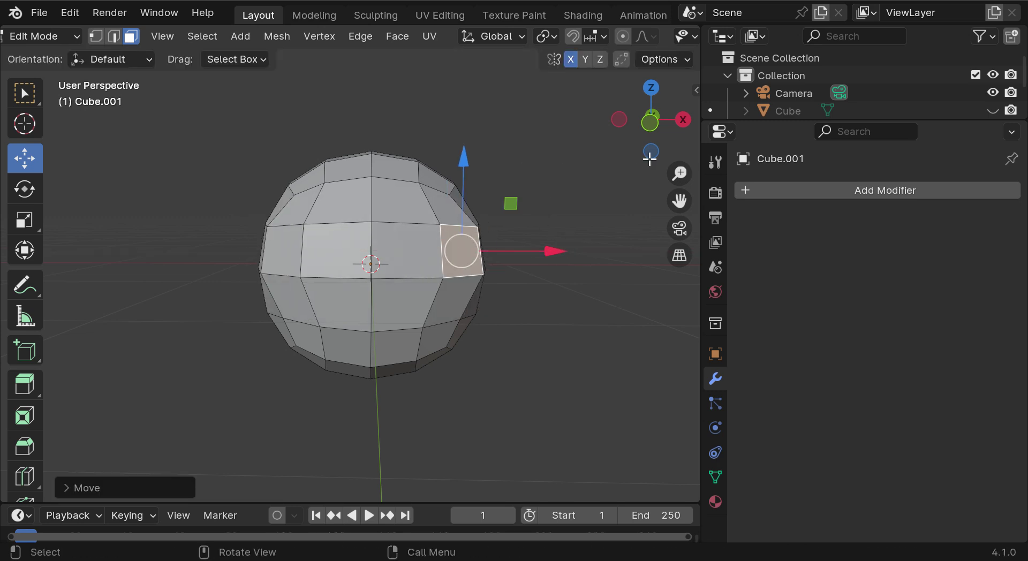
{"action": "left_click_drag", "start_coordinate": [662, 156], "coordinate": [647, 156]}
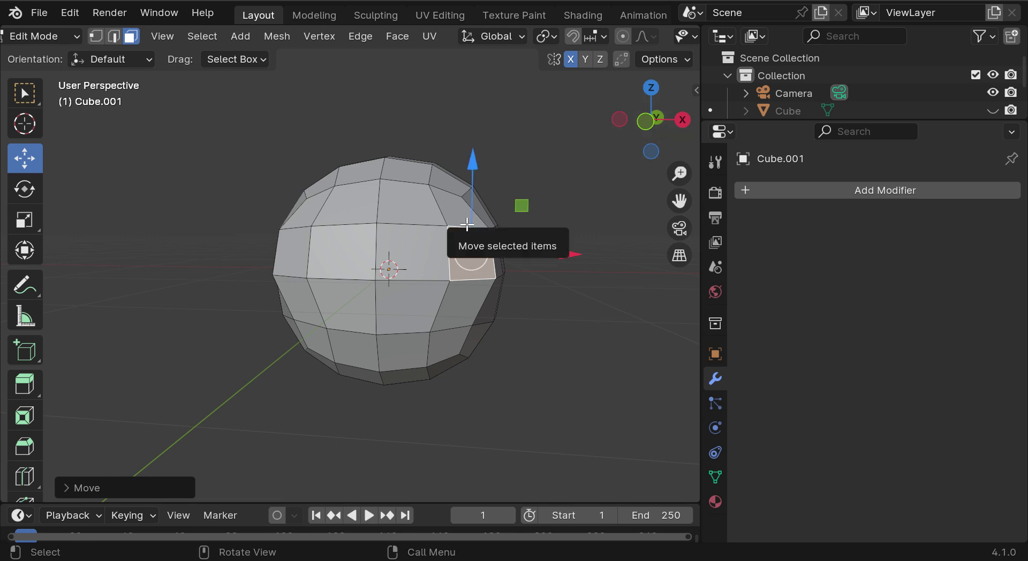
{"action": "key", "text": "ctrl+z"}
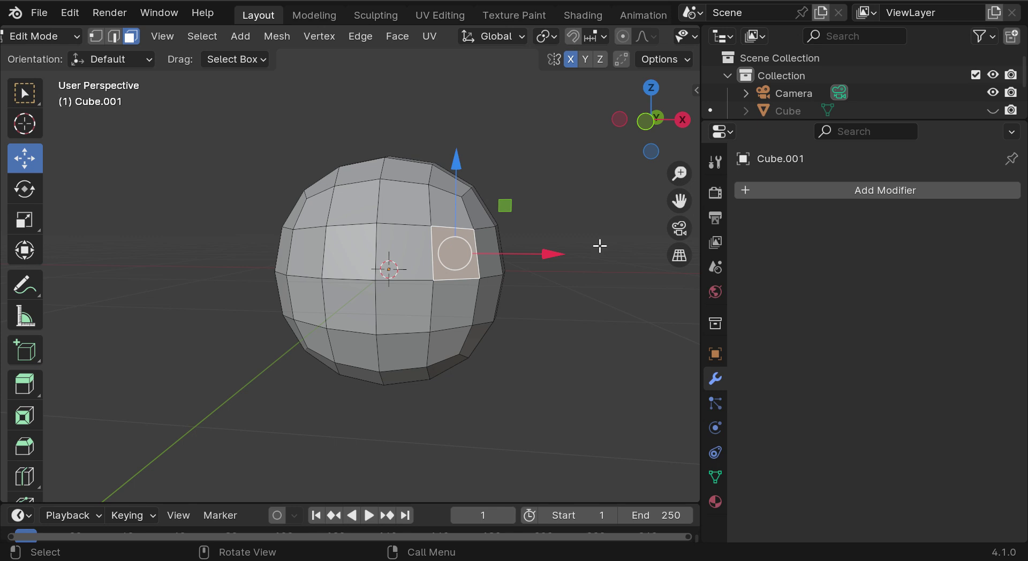
{"action": "left_click", "coordinate": [570, 60]}
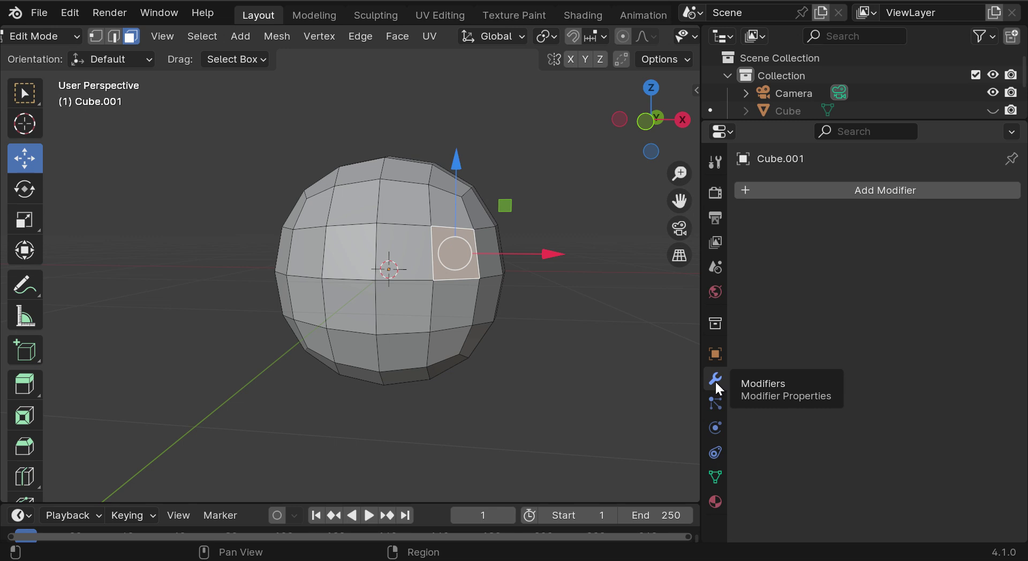
Step: Add a Mirror modifier on the X axis to the rounded cube
{"action": "left_click", "coordinate": [821, 185]}
{"action": "mouse_move", "coordinate": [821, 185]}
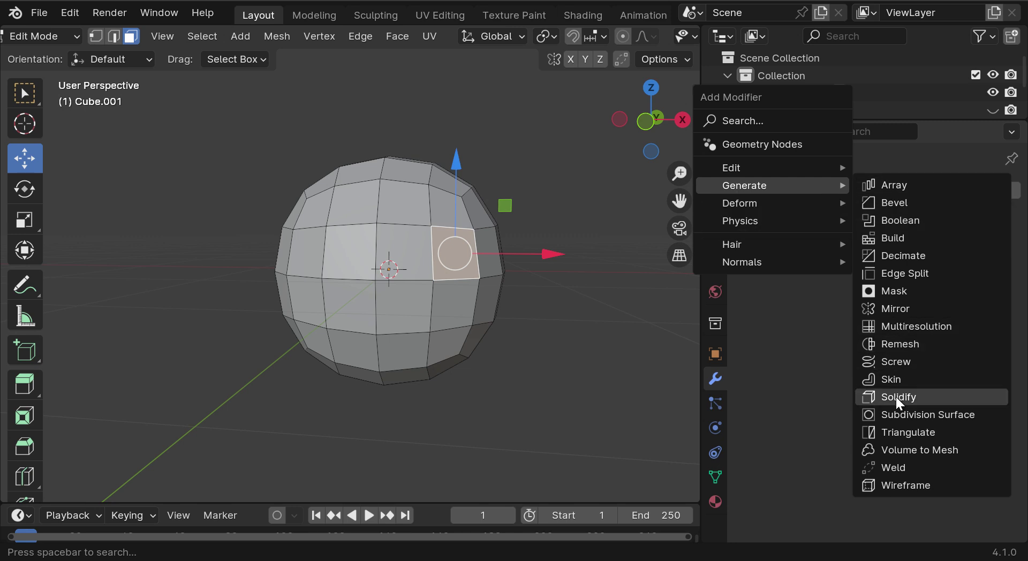
{"action": "left_click", "coordinate": [891, 308]}
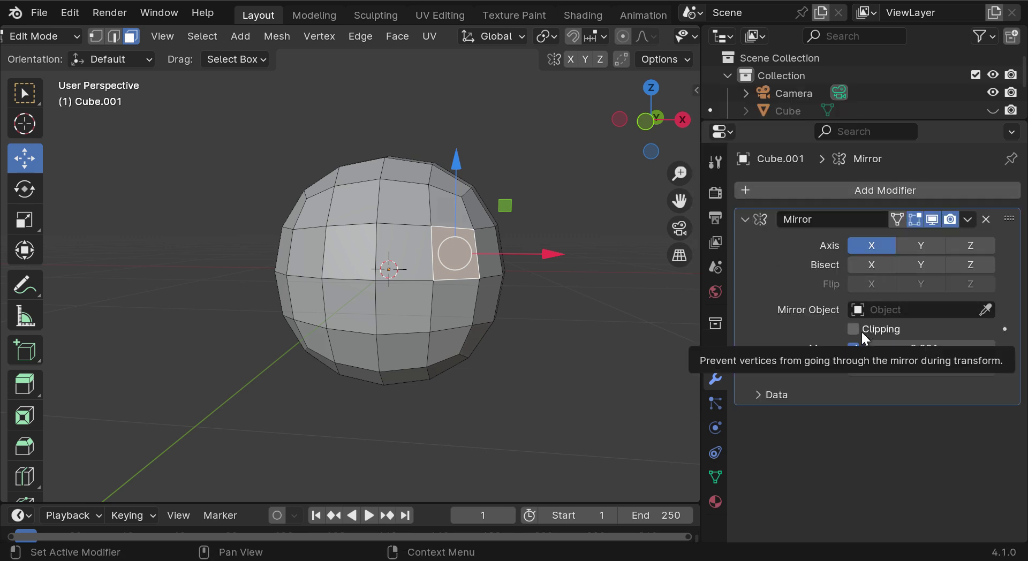
Step: Try pulling the selected front face outward along X with the Mirror modifier active, and undo the move
{"action": "left_click", "coordinate": [561, 316]}
{"action": "left_click", "coordinate": [460, 239]}
{"action": "left_click_drag", "start_coordinate": [541, 256], "coordinate": [605, 270]}
{"action": "left_click_drag", "start_coordinate": [650, 119], "coordinate": [666, 124]}
{"action": "scroll", "coordinate": [659, 121], "scroll_direction": "up", "scroll_amount": 4}
{"action": "scroll", "coordinate": [659, 121], "scroll_direction": "down", "scroll_amount": 4}
{"action": "scroll", "coordinate": [379, 267], "scroll_direction": "up", "scroll_amount": 3}
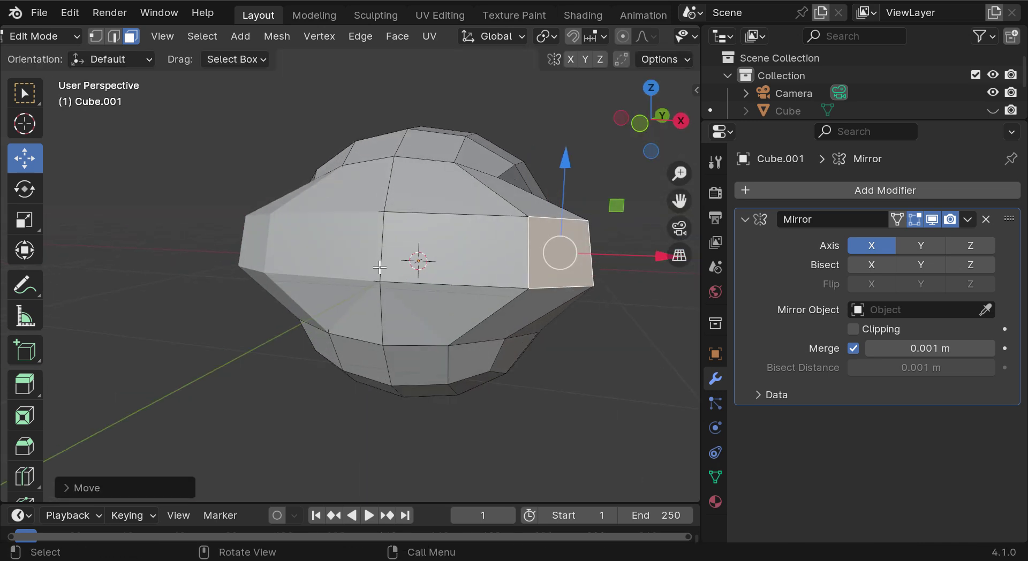
{"action": "scroll", "coordinate": [379, 266], "scroll_direction": "down", "scroll_amount": 1}
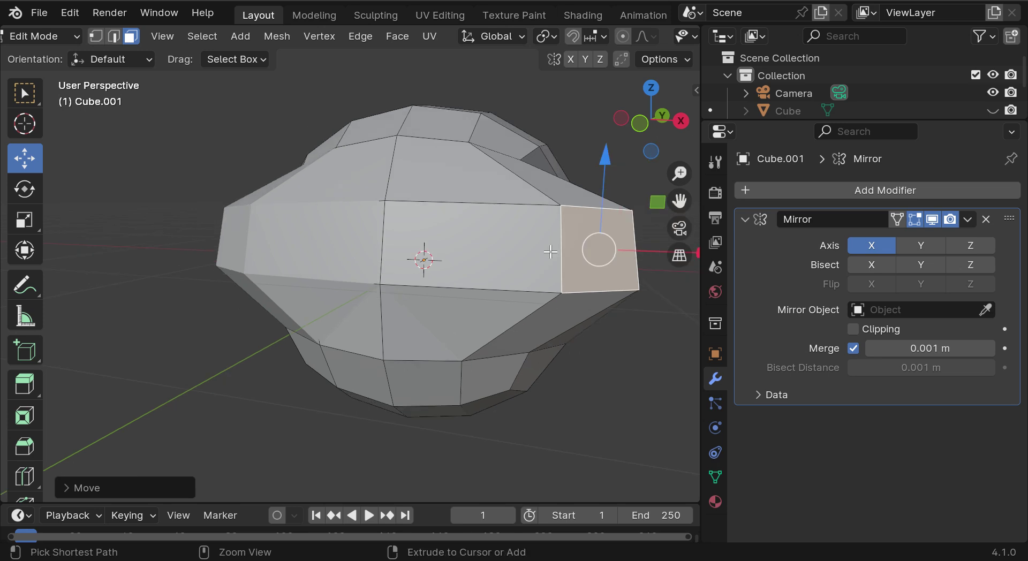
{"action": "key", "text": "ctrl+z"}
{"action": "left_click_drag", "start_coordinate": [654, 139], "coordinate": [662, 136]}
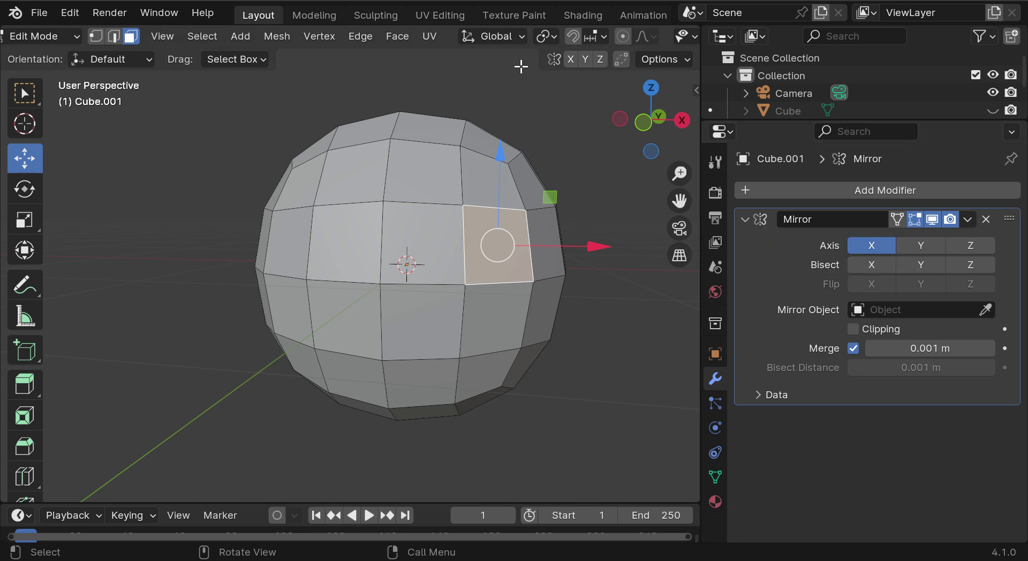
{"action": "left_click", "coordinate": [658, 59]}
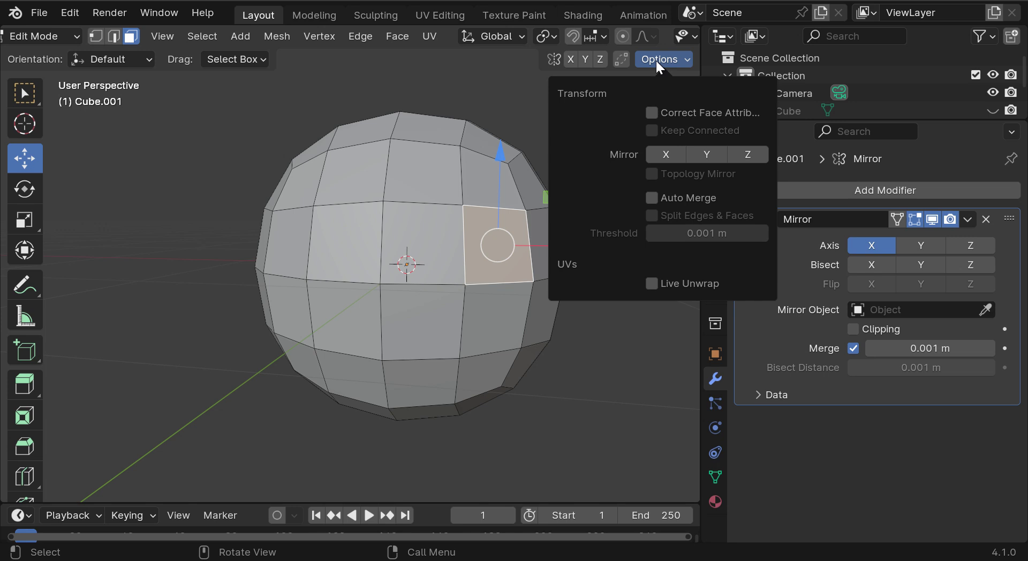
{"action": "left_click", "coordinate": [656, 56]}
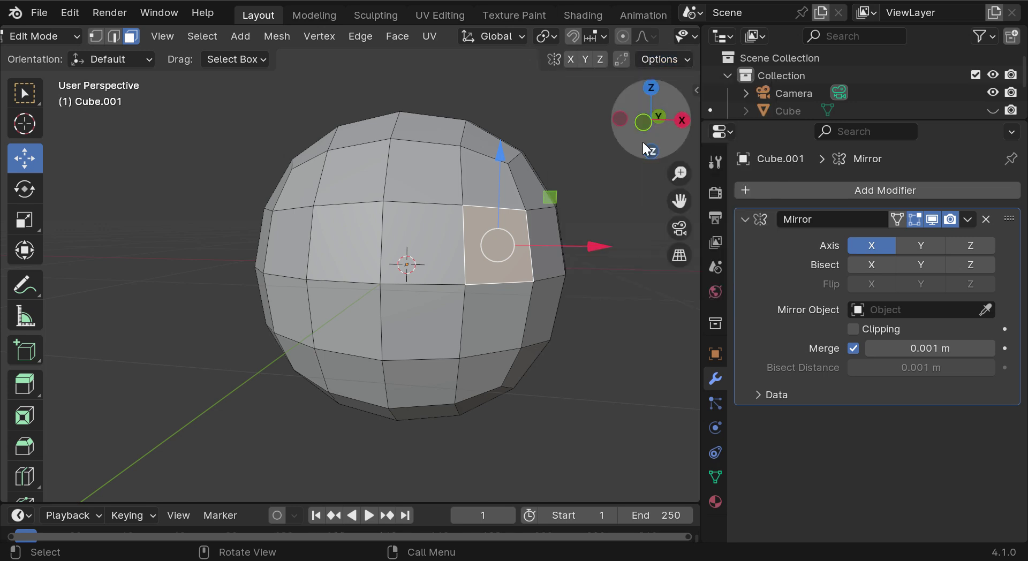
Step: Add a vertical edge loop with Loop Cut and Slide just to the +X side of the sphere's centre seam, with a slide factor of about -0.51
{"action": "left_click_drag", "start_coordinate": [663, 131], "coordinate": [654, 134]}
{"action": "left_click_drag", "start_coordinate": [679, 201], "coordinate": [627, 243]}
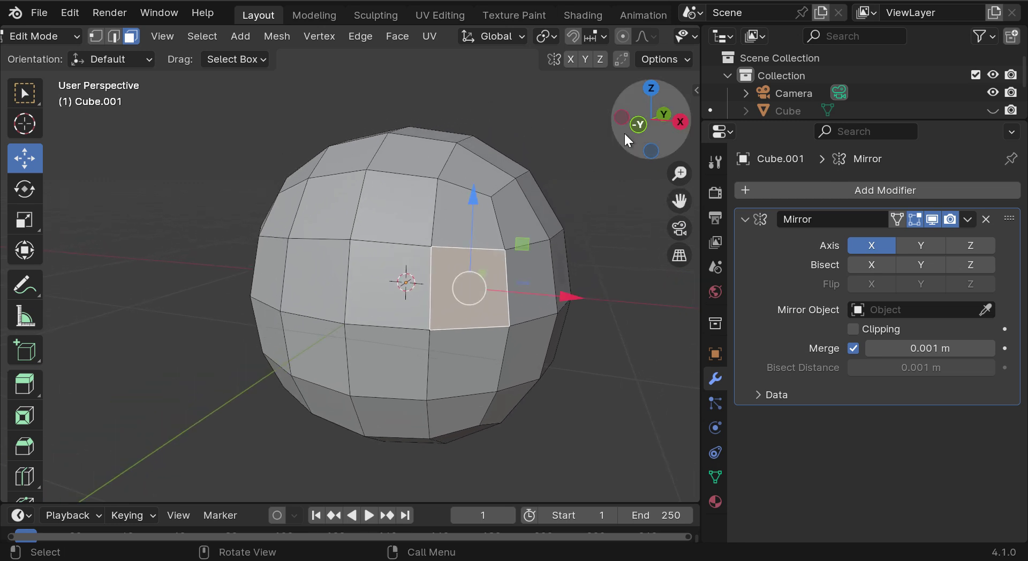
{"action": "left_click_drag", "start_coordinate": [654, 124], "coordinate": [644, 127]}
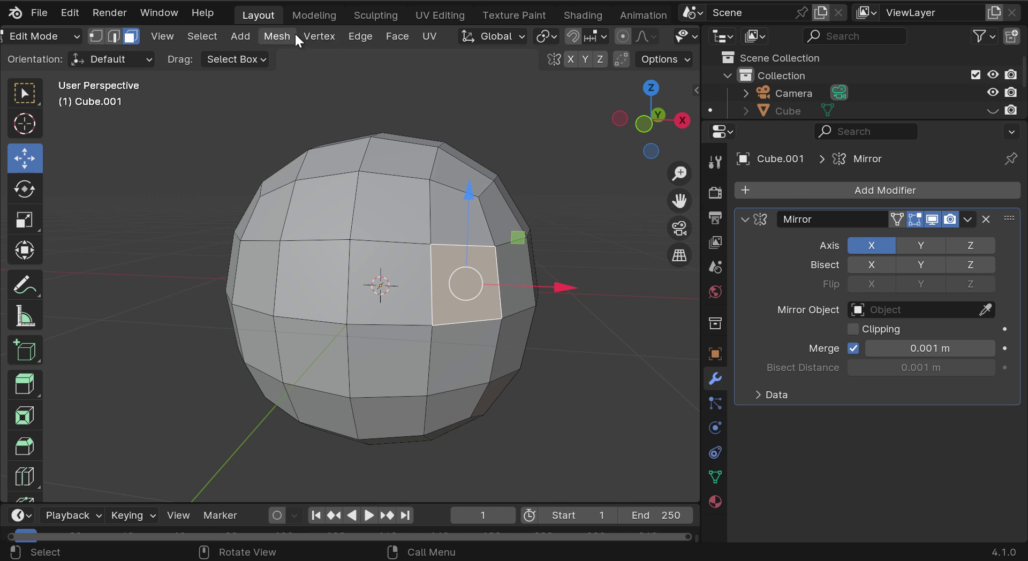
{"action": "left_click", "coordinate": [356, 38]}
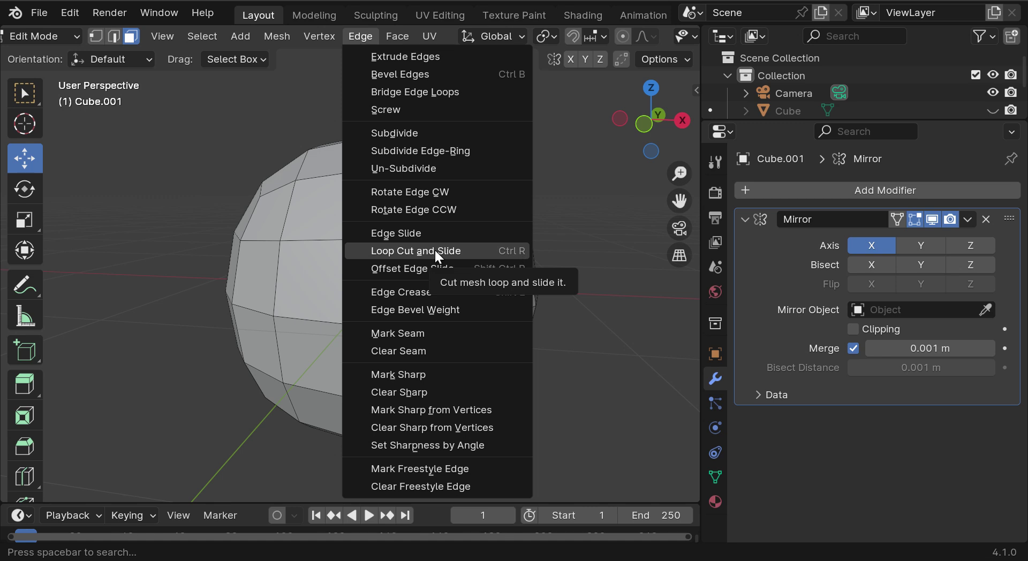
{"action": "left_click", "coordinate": [484, 250]}
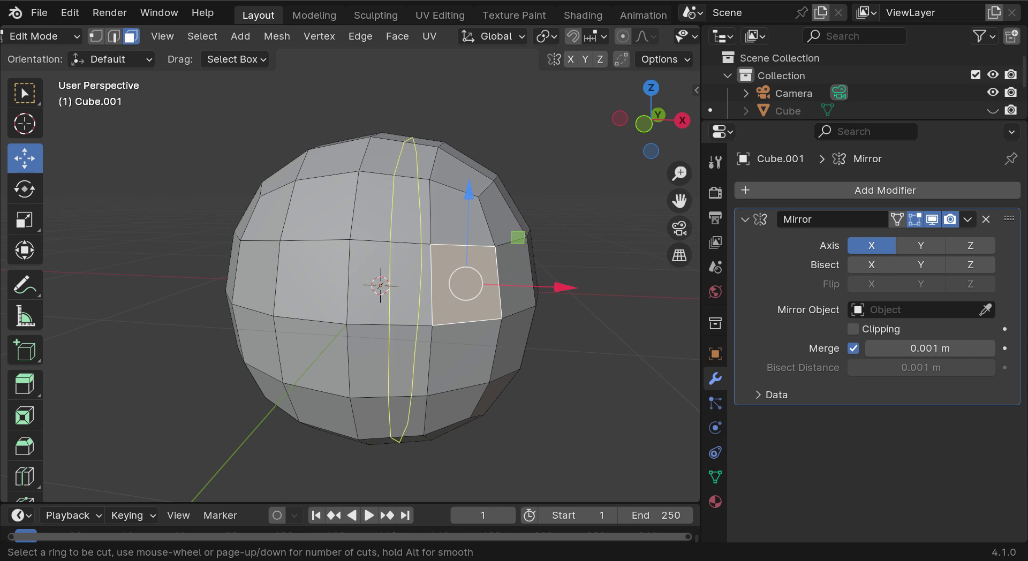
{"action": "left_click", "coordinate": [399, 241]}
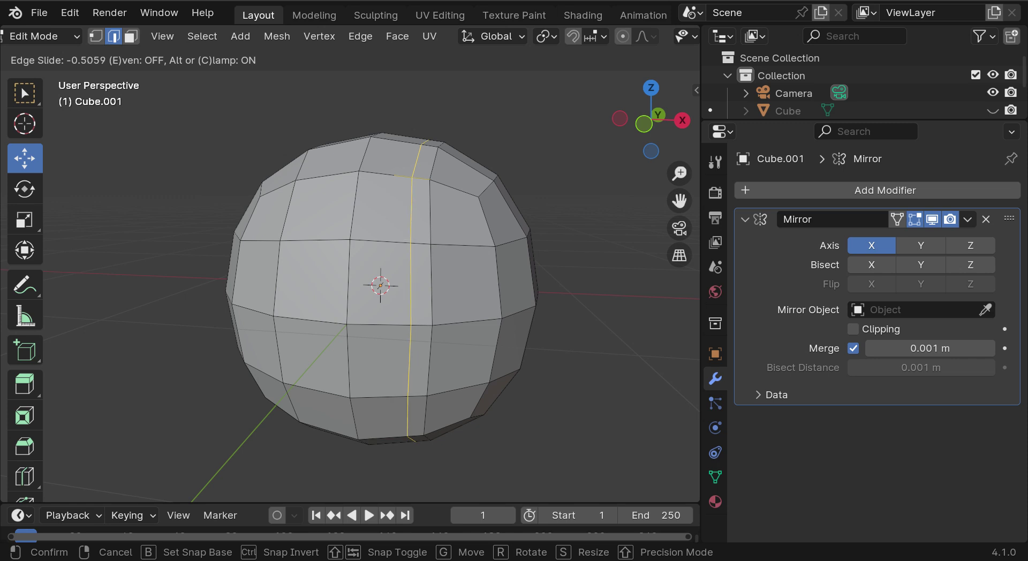
{"action": "key", "text": "Return"}
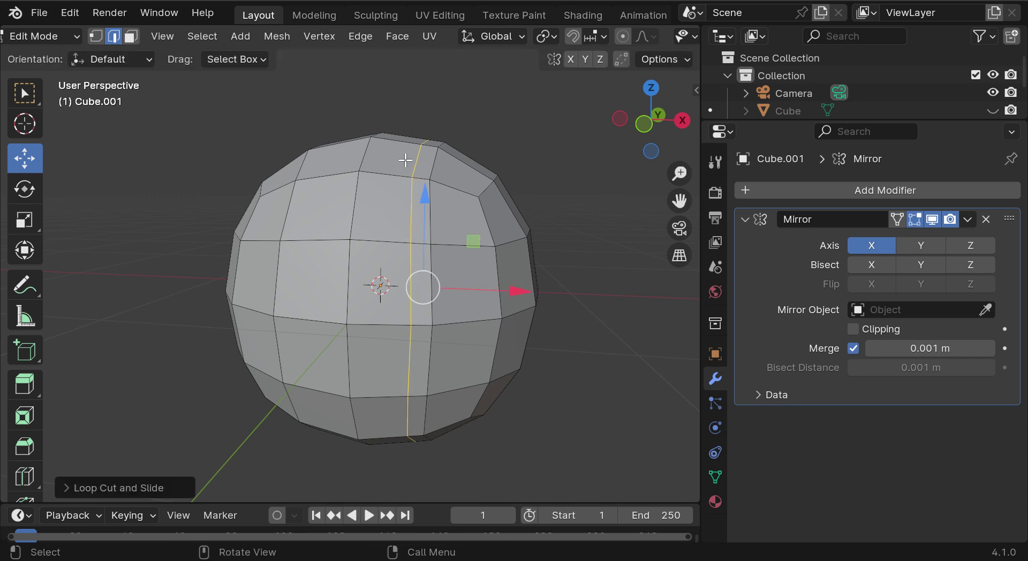
Step: Select only the upper front edge segment of the new loop and try shifting it along X
{"action": "left_click", "coordinate": [640, 123]}
{"action": "left_click_drag", "start_coordinate": [627, 120], "coordinate": [587, 133]}
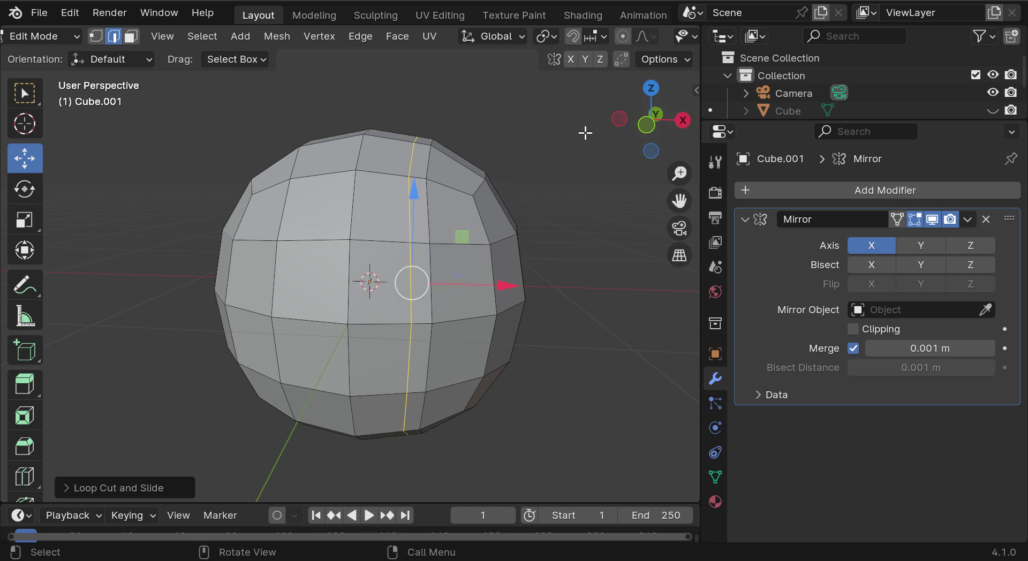
{"action": "left_click", "coordinate": [543, 134]}
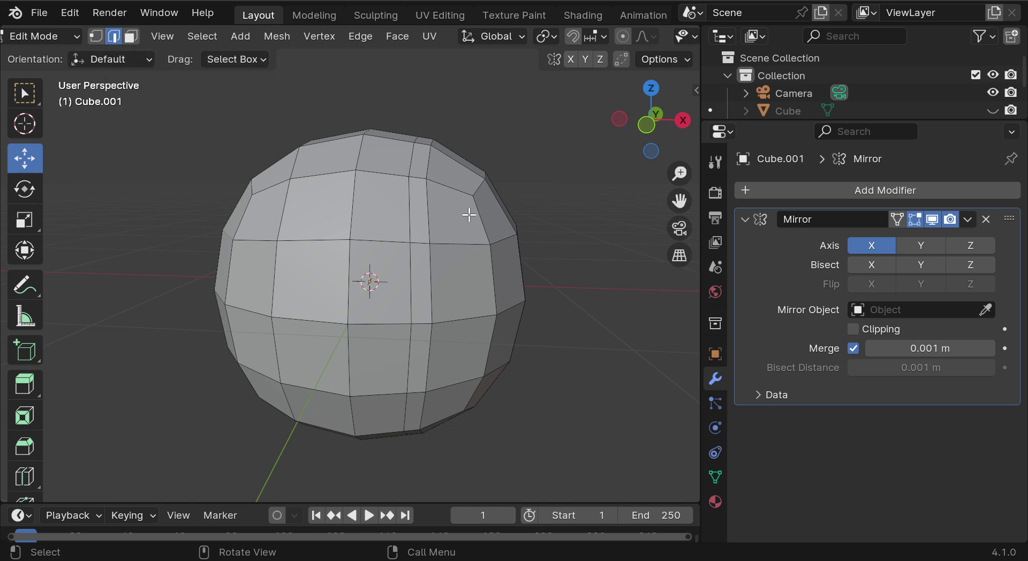
{"action": "left_click", "coordinate": [410, 214]}
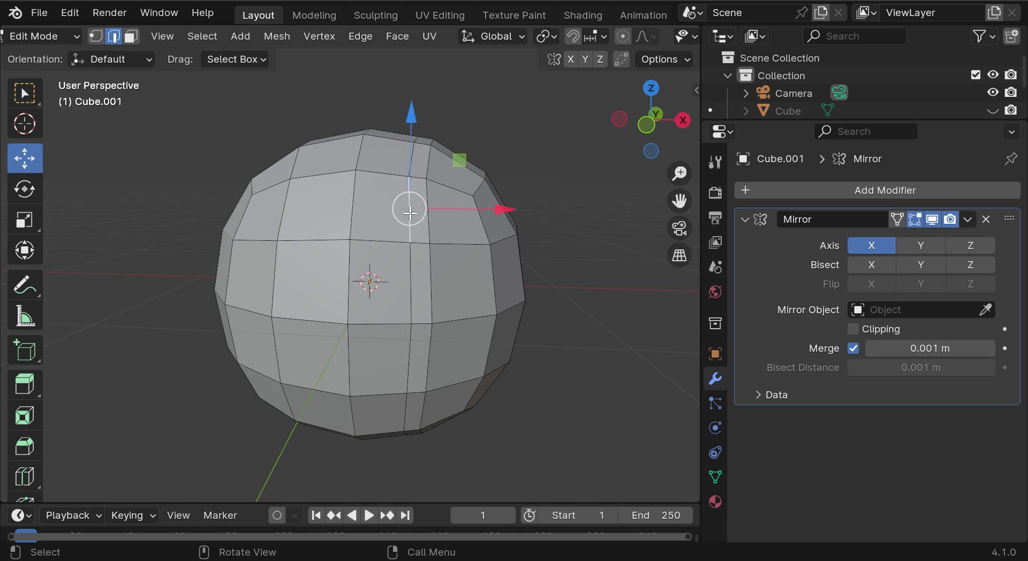
{"action": "left_click_drag", "start_coordinate": [678, 200], "coordinate": [679, 233]}
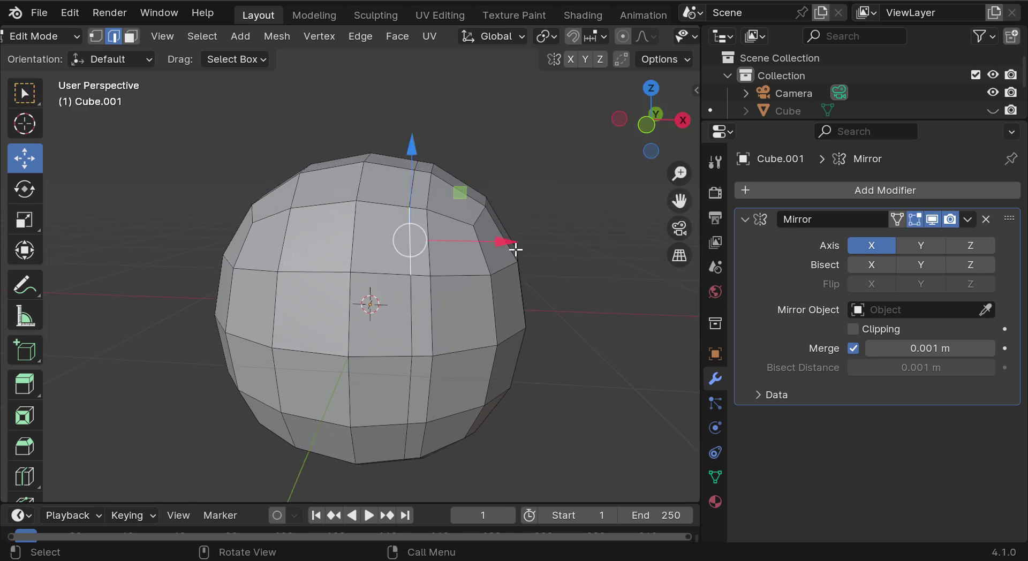
{"action": "left_click_drag", "start_coordinate": [513, 242], "coordinate": [545, 243]}
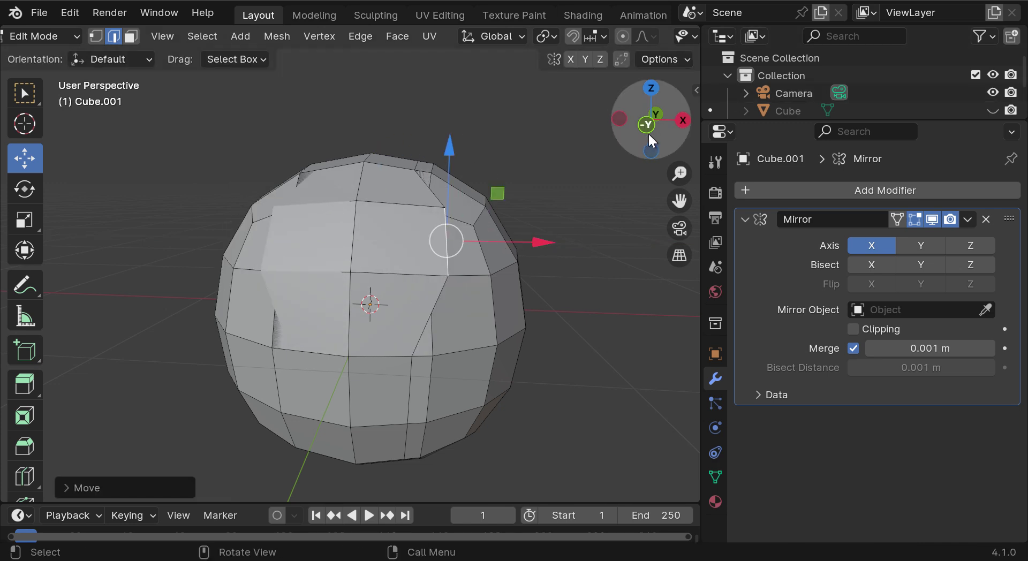
{"action": "left_click_drag", "start_coordinate": [650, 141], "coordinate": [573, 201]}
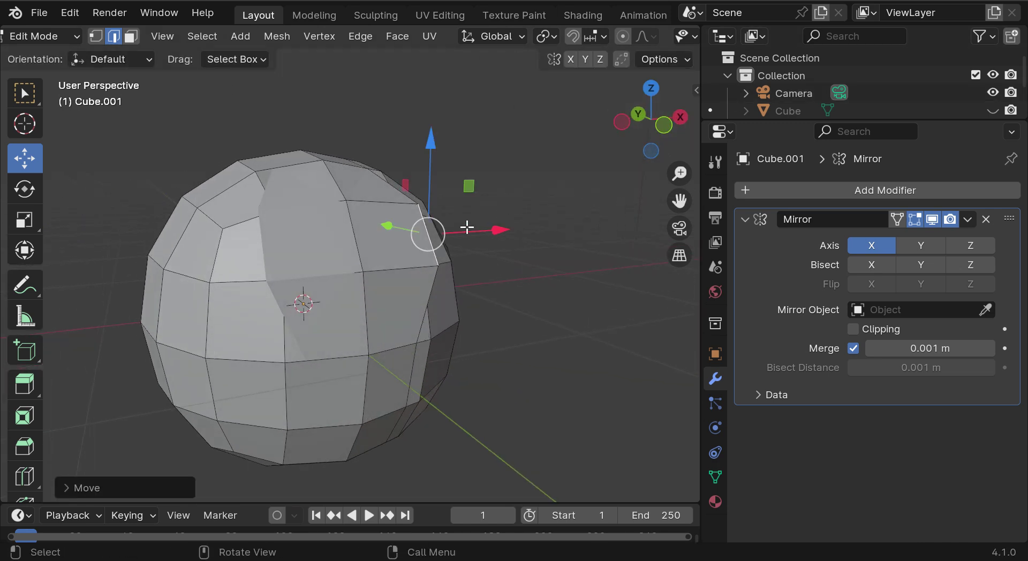
{"action": "mouse_move", "coordinate": [467, 227]}
{"action": "left_mouse_down"}
{"action": "mouse_move", "coordinate": [440, 232]}
{"action": "mouse_move", "coordinate": [484, 227]}
{"action": "mouse_move", "coordinate": [448, 230]}
{"action": "mouse_move", "coordinate": [464, 229]}
{"action": "left_mouse_up"}
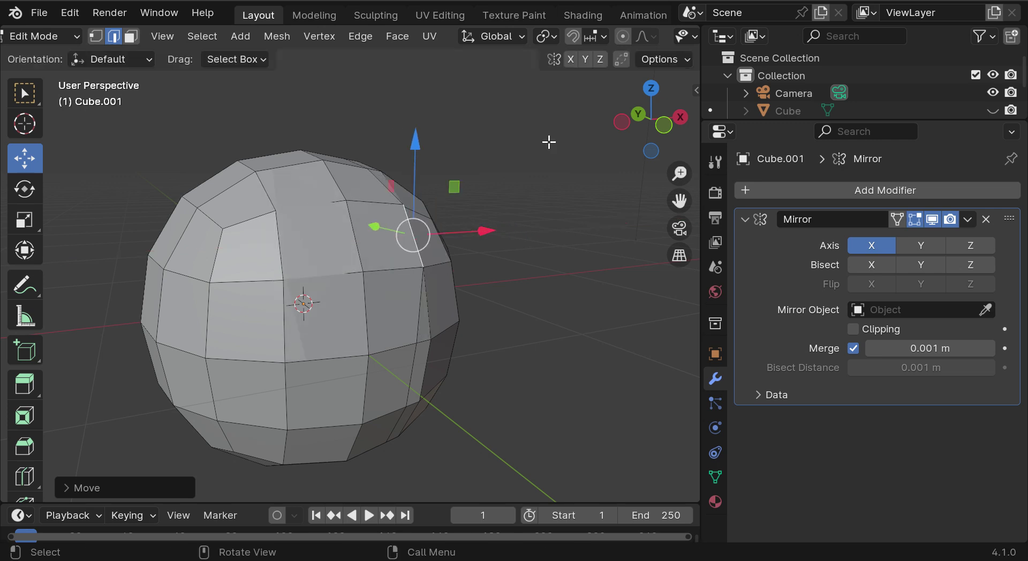
Step: Try moving the selected edge along Y and again along X, and undo the edge moves
{"action": "left_click_drag", "start_coordinate": [642, 136], "coordinate": [287, 280]}
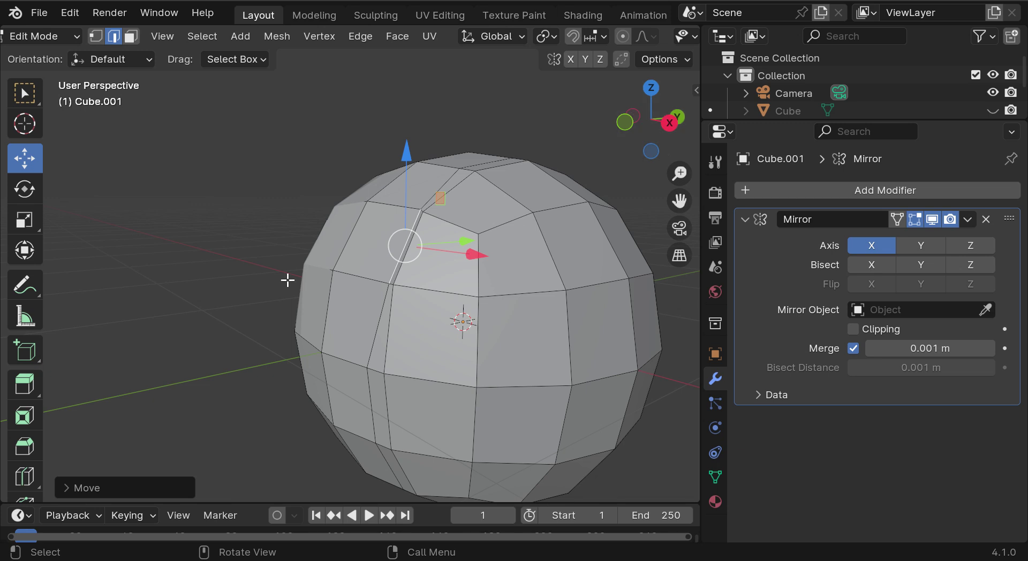
{"action": "left_click_drag", "start_coordinate": [463, 242], "coordinate": [426, 243]}
{"action": "left_click_drag", "start_coordinate": [640, 140], "coordinate": [625, 126]}
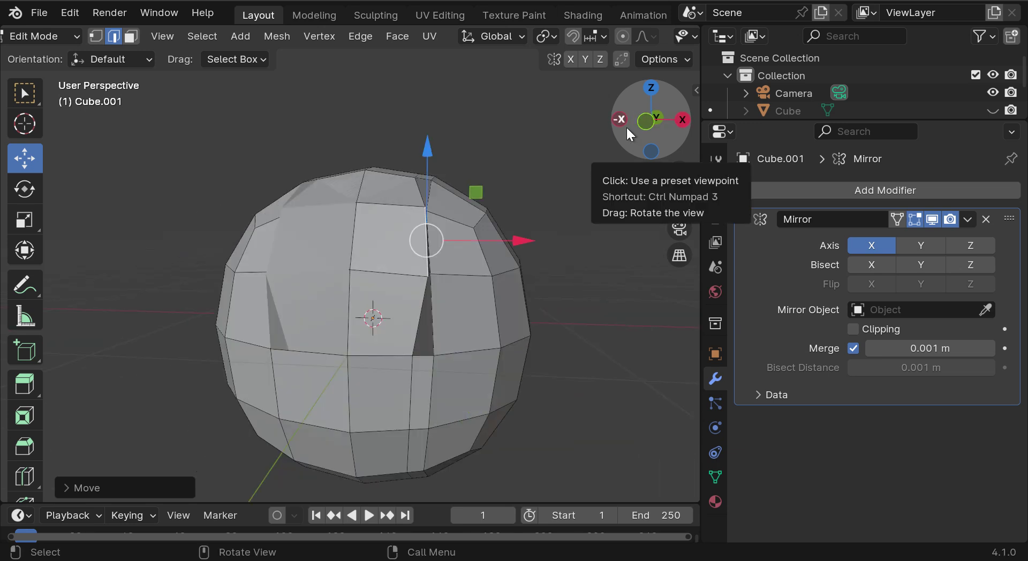
{"action": "left_click_drag", "start_coordinate": [521, 241], "coordinate": [492, 245]}
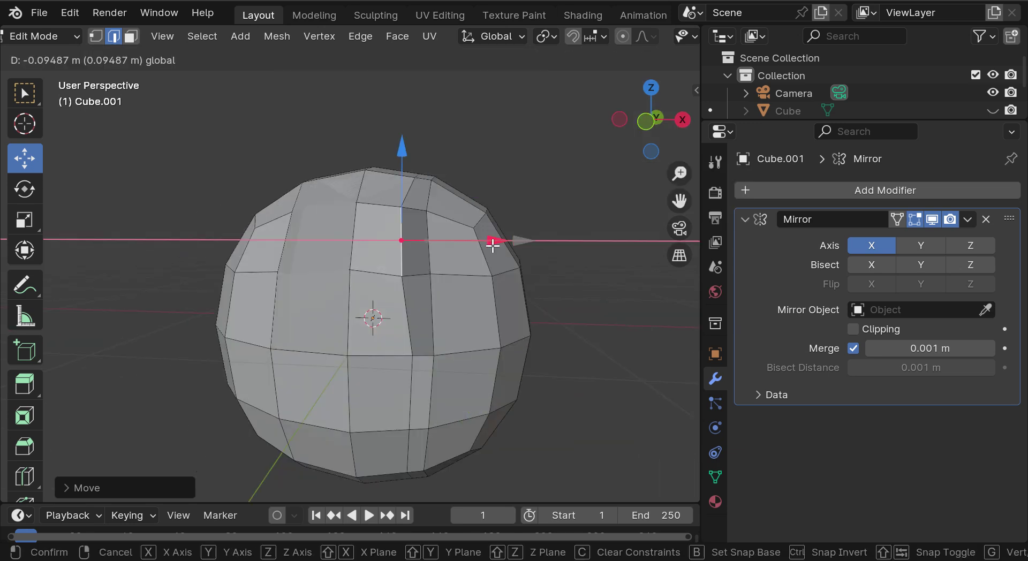
{"action": "key", "text": "ctrl+z"}
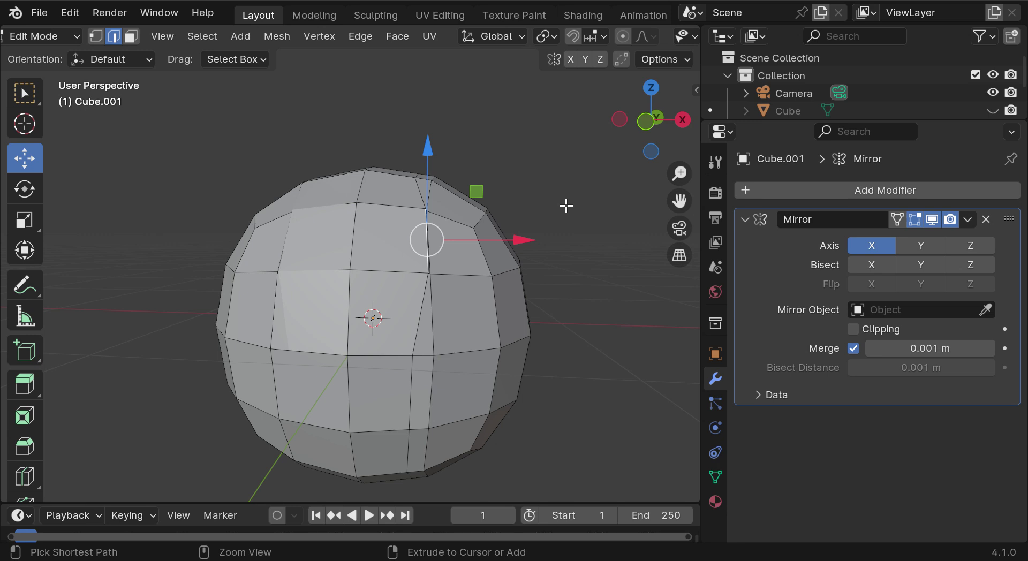
{"action": "key", "text": "ctrl+z"}
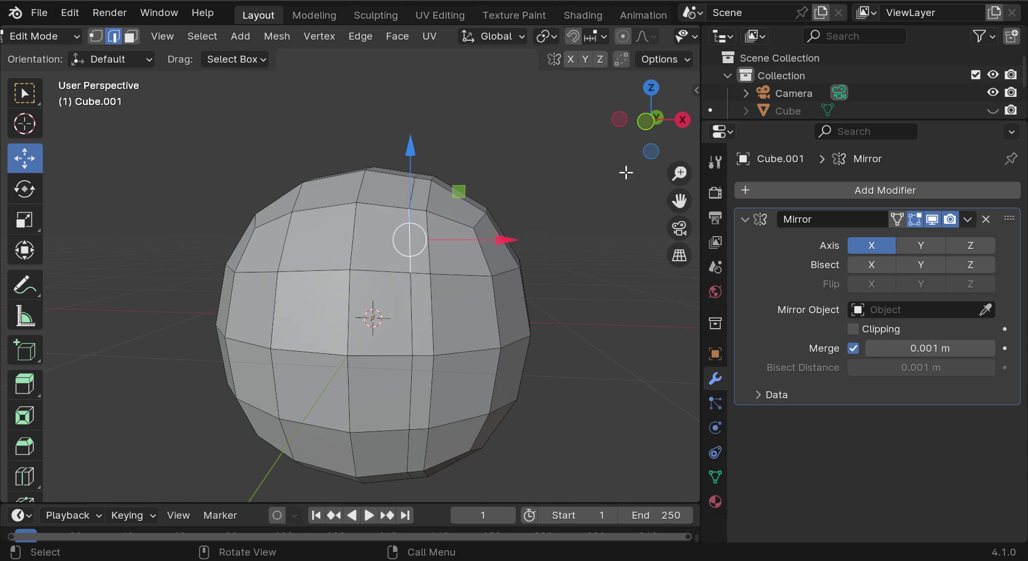
Step: Expand the Mirror modifier's Data settings and select a single front face on the +X side in face select mode
{"action": "left_click_drag", "start_coordinate": [649, 120], "coordinate": [637, 123]}
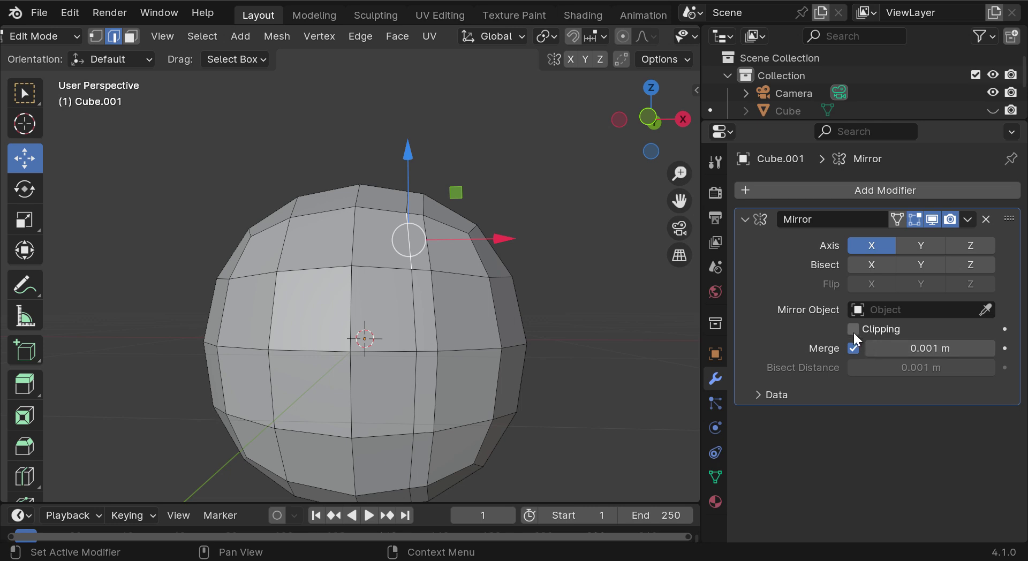
{"action": "left_click", "coordinate": [757, 396]}
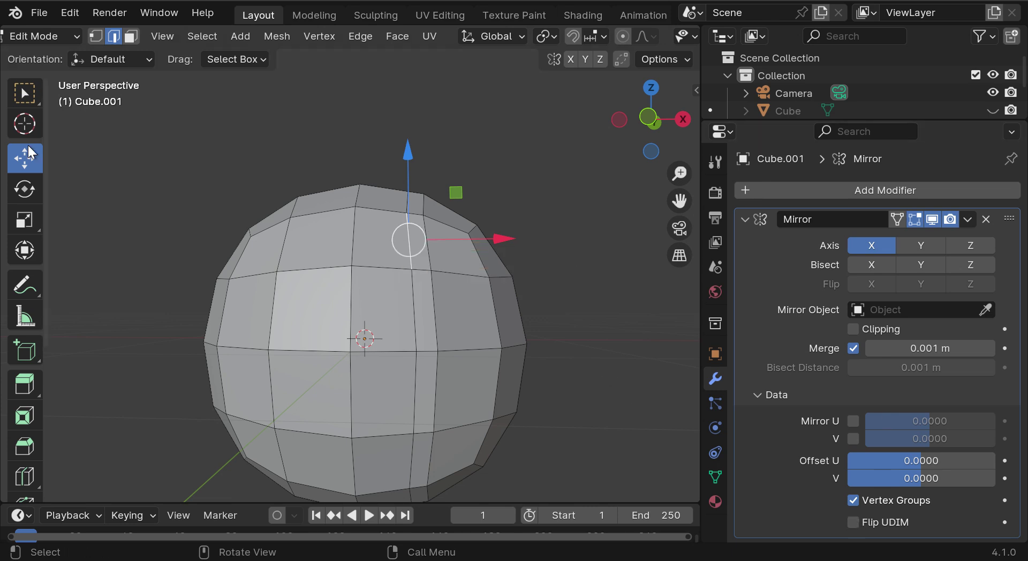
{"action": "left_click", "coordinate": [24, 94]}
{"action": "left_click", "coordinate": [466, 318]}
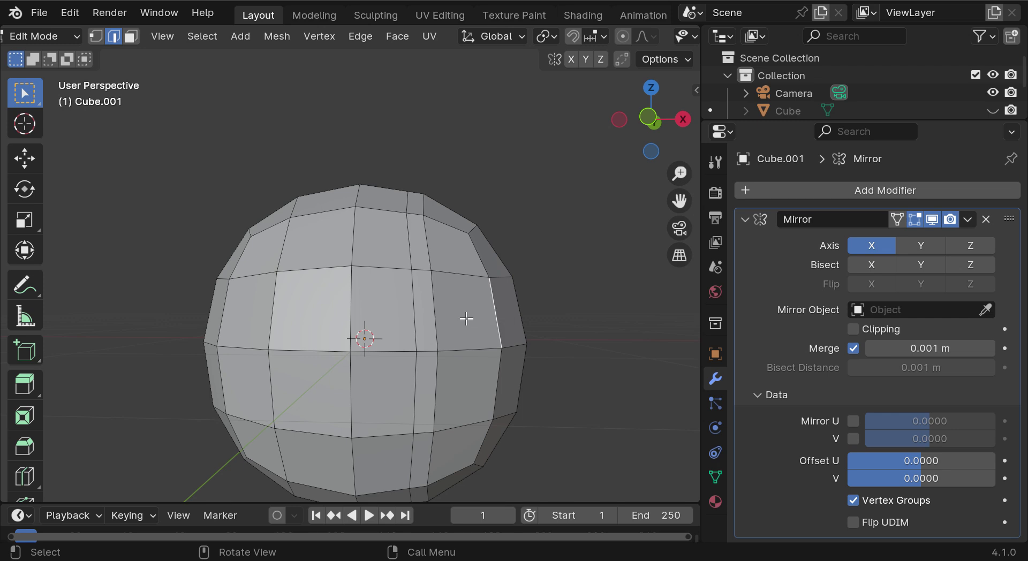
{"action": "left_click", "coordinate": [130, 37]}
{"action": "left_click", "coordinate": [467, 300]}
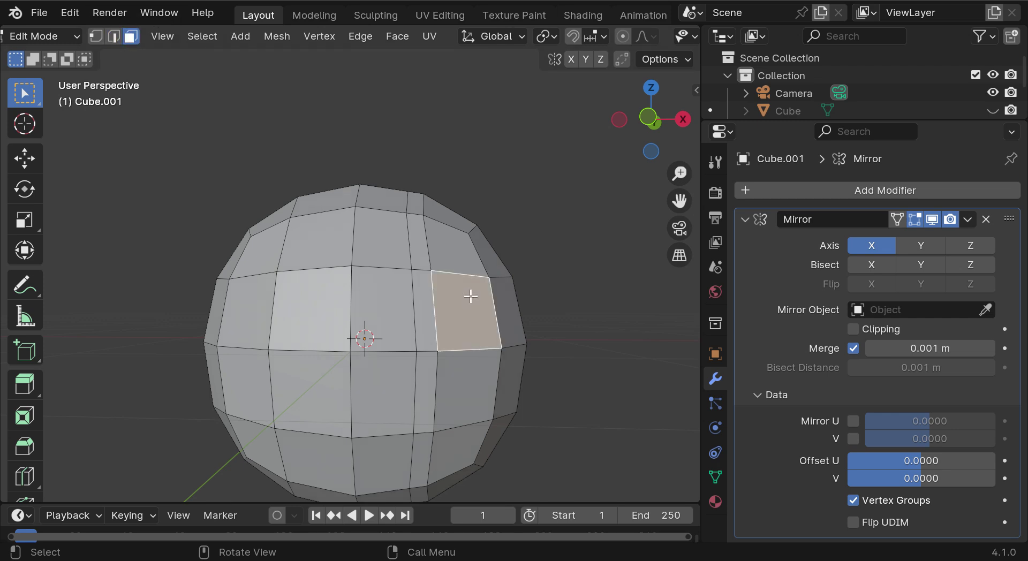
Step: Try pulling the selected front face outward along Y with the Move tool
{"action": "left_click_drag", "start_coordinate": [645, 126], "coordinate": [675, 137]}
{"action": "left_click", "coordinate": [25, 158]}
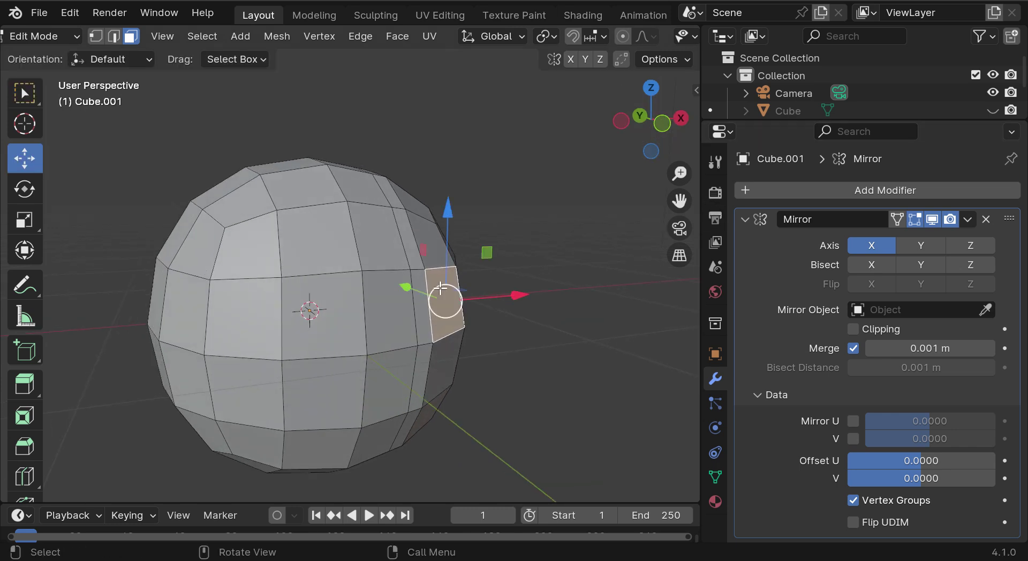
{"action": "left_click_drag", "start_coordinate": [405, 284], "coordinate": [444, 311]}
{"action": "left_click_drag", "start_coordinate": [651, 134], "coordinate": [583, 115]}
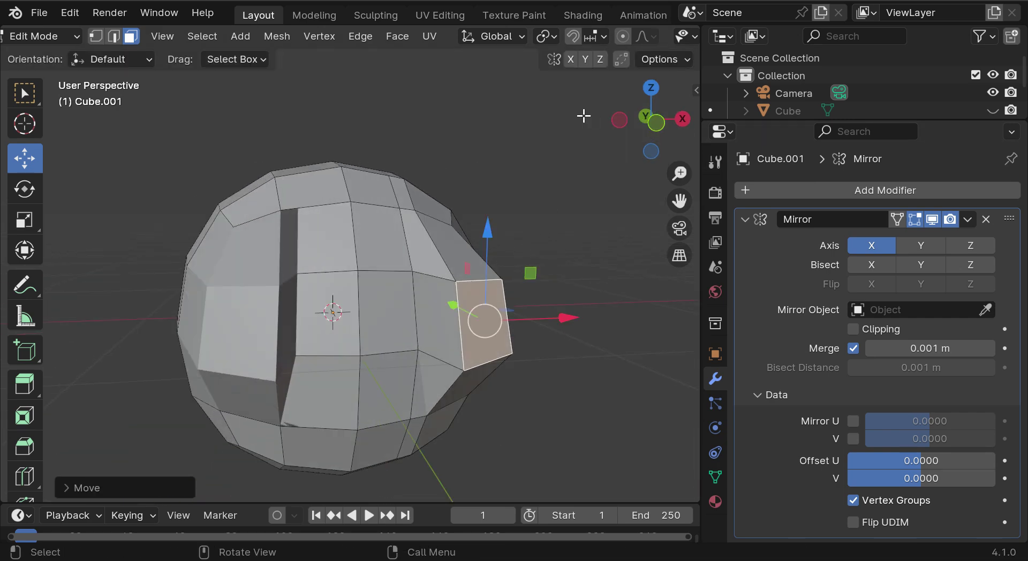
{"action": "left_click", "coordinate": [359, 37]}
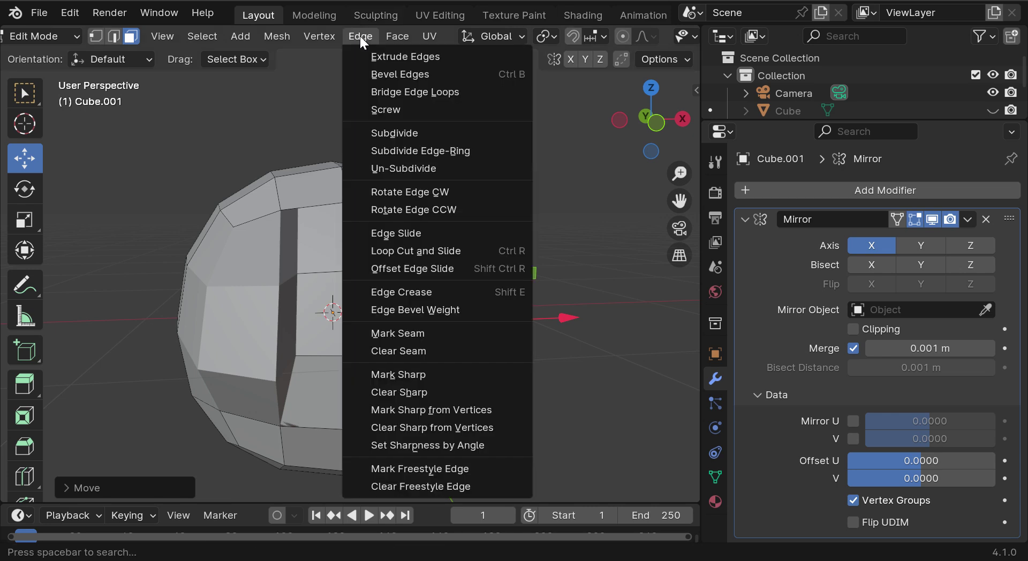
{"action": "mouse_move", "coordinate": [397, 36]}
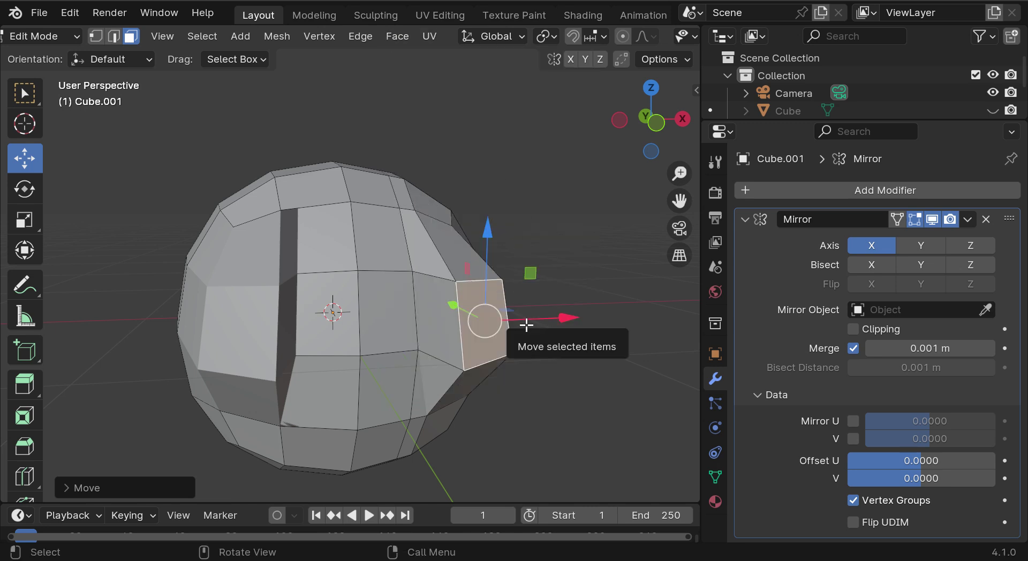
Step: Try extruding the selected face outward about 0.25 m, and undo both the extrusion and the face move
{"action": "key", "text": "e"}
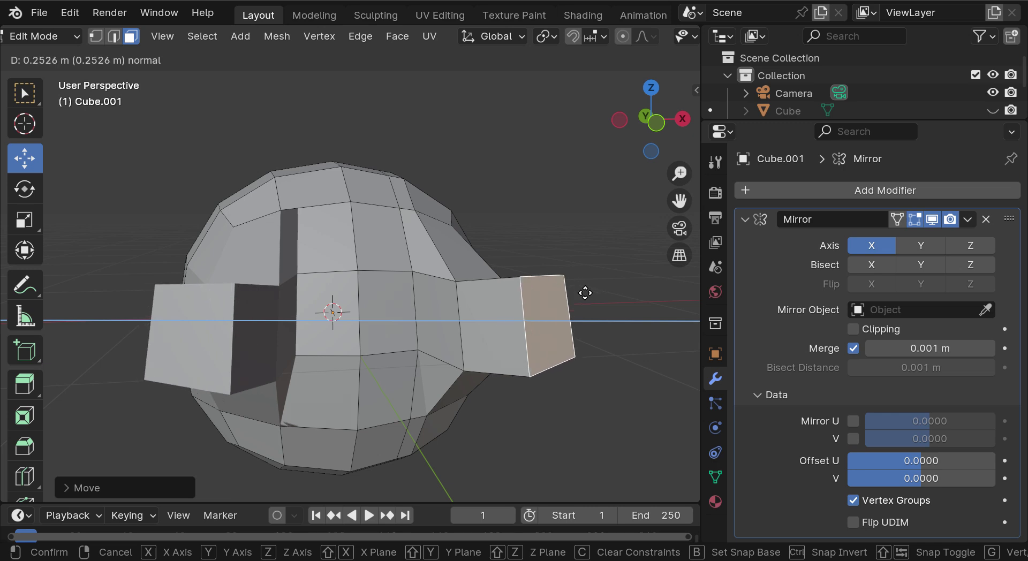
{"action": "left_click", "coordinate": [585, 292]}
{"action": "mouse_move", "coordinate": [663, 120]}
{"action": "left_mouse_down"}
{"action": "mouse_move", "coordinate": [640, 133]}
{"action": "mouse_move", "coordinate": [647, 127]}
{"action": "left_mouse_up"}
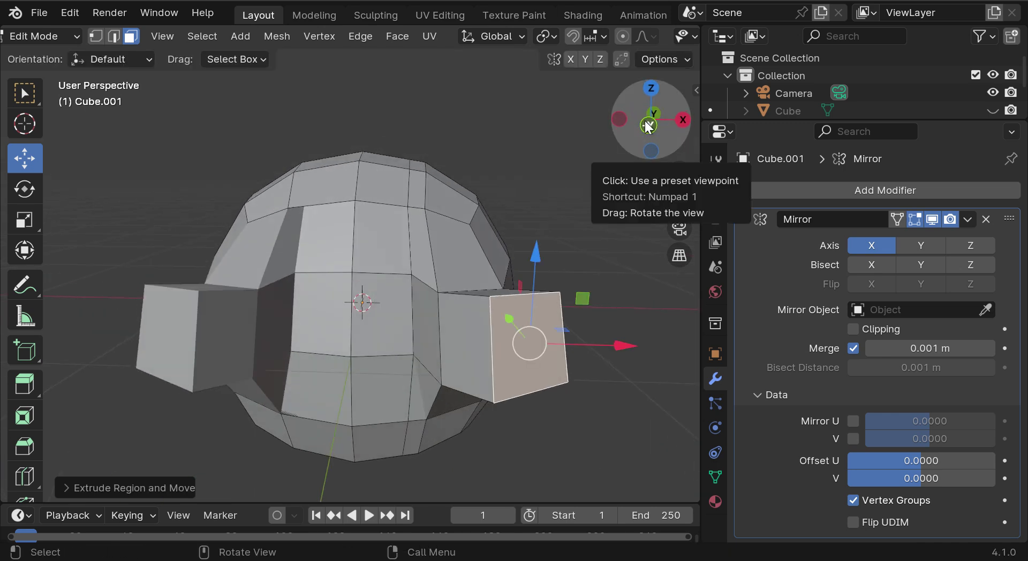
{"action": "key", "text": "ctrl+z"}
{"action": "key", "text": "ctrl+z"}
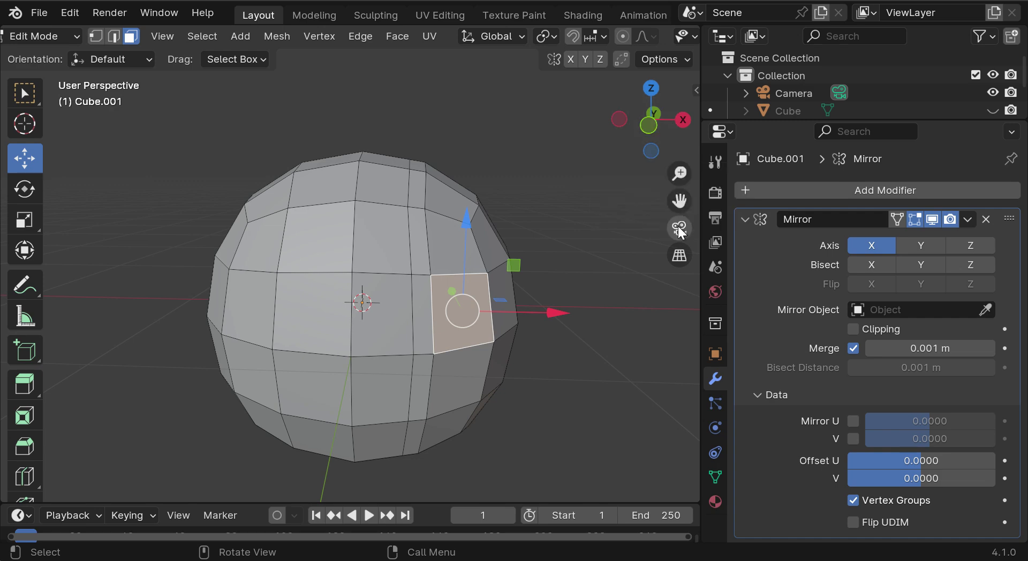
{"action": "left_click_drag", "start_coordinate": [679, 201], "coordinate": [656, 129]}
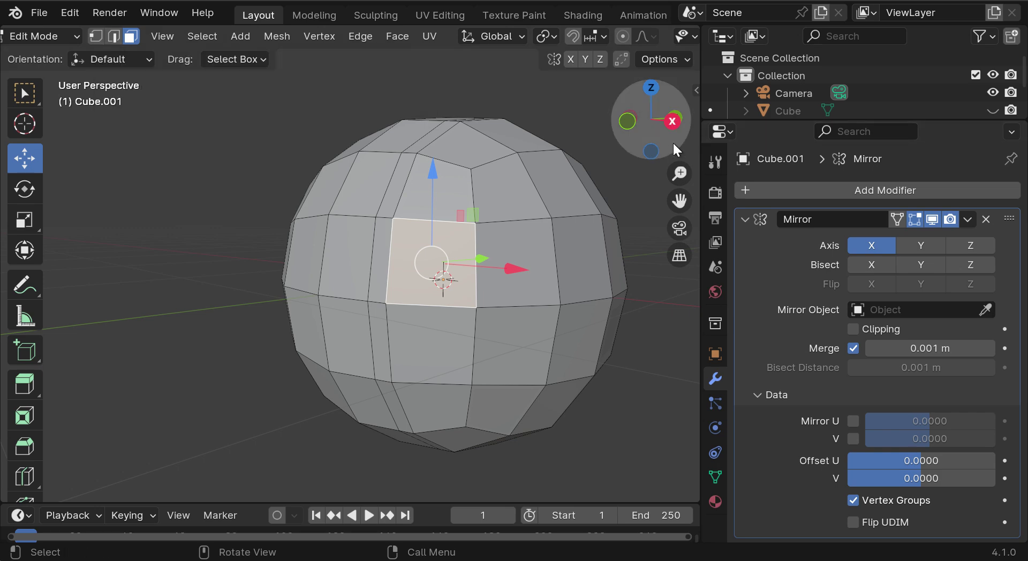
{"action": "left_click_drag", "start_coordinate": [672, 142], "coordinate": [652, 132]}
{"action": "left_click_drag", "start_coordinate": [679, 200], "coordinate": [699, 237]}
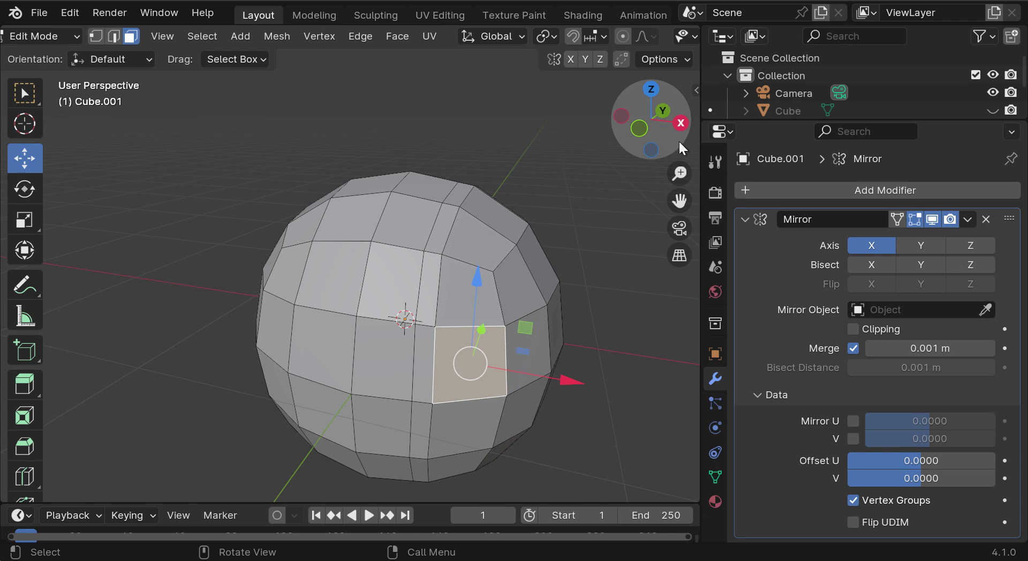
{"action": "mouse_move", "coordinate": [678, 139]}
{"action": "left_mouse_down"}
{"action": "mouse_move", "coordinate": [661, 152]}
{"action": "mouse_move", "coordinate": [647, 147]}
{"action": "mouse_move", "coordinate": [661, 141]}
{"action": "left_mouse_up"}
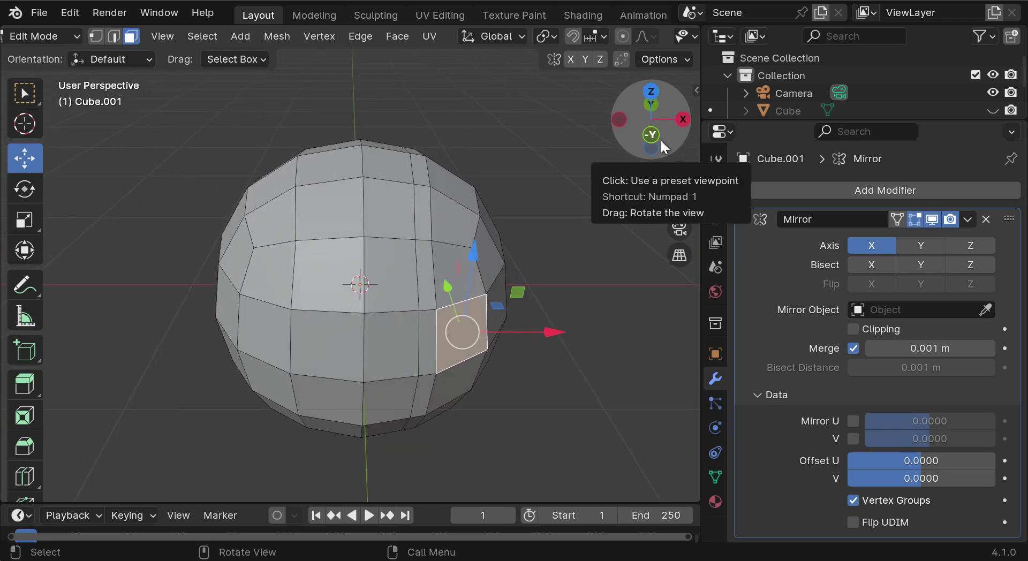
{"action": "mouse_move", "coordinate": [662, 145]}
{"action": "left_mouse_down"}
{"action": "mouse_move", "coordinate": [664, 118]}
{"action": "mouse_move", "coordinate": [663, 126]}
{"action": "left_mouse_up"}
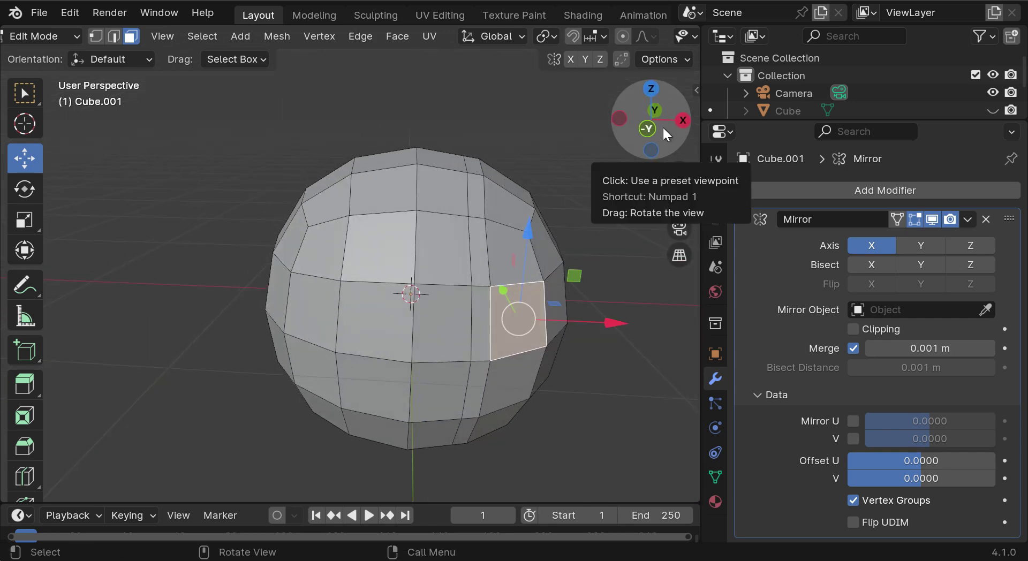